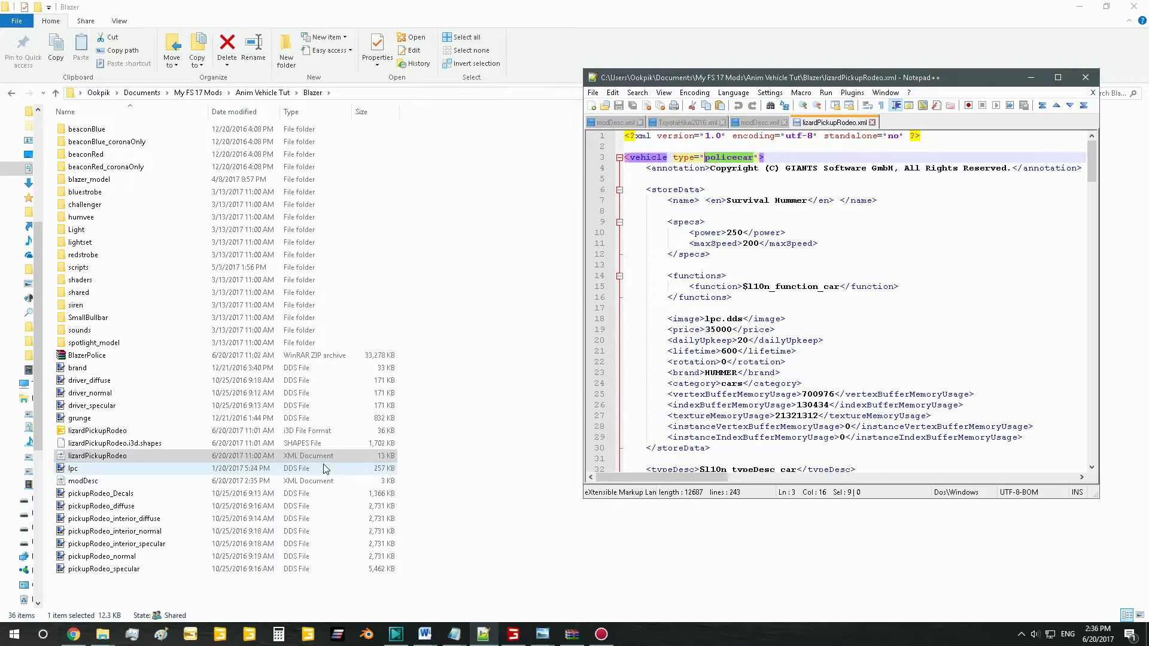
Select the lizardPickupRodeo XML file in the Blazer mod folder
click(363, 456)
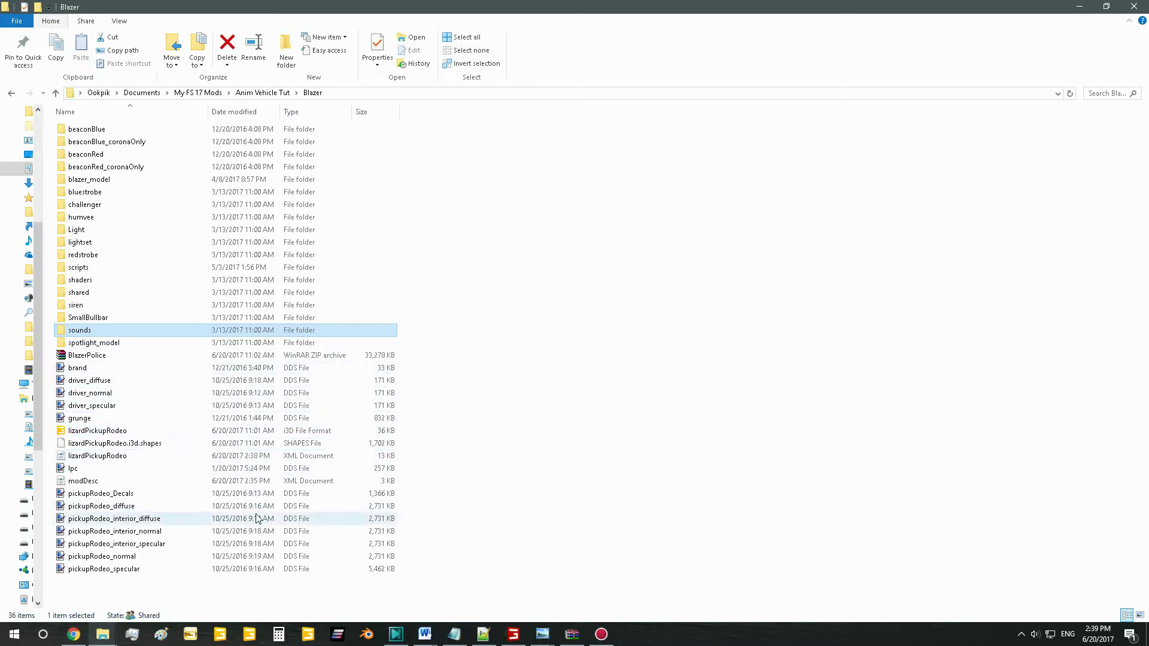
Load lizardPickupRodeo.i3d in GIANTS Editor and edit lizardPickupRodeo.xml in Notepad++
double_click(117, 432)
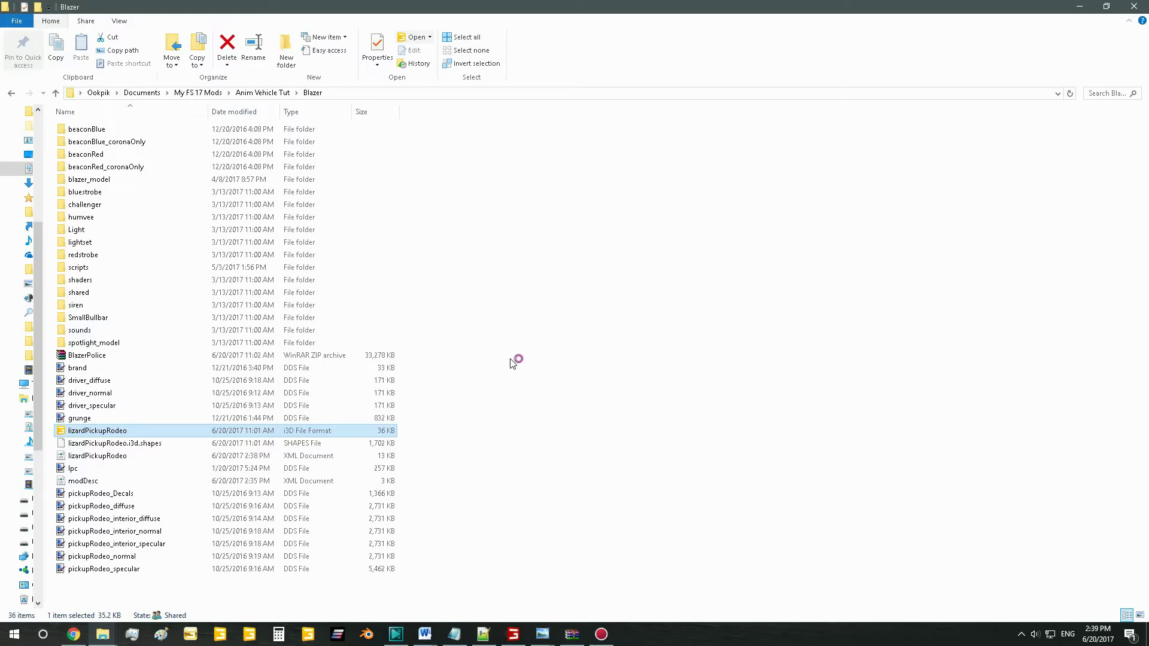
click(593, 391)
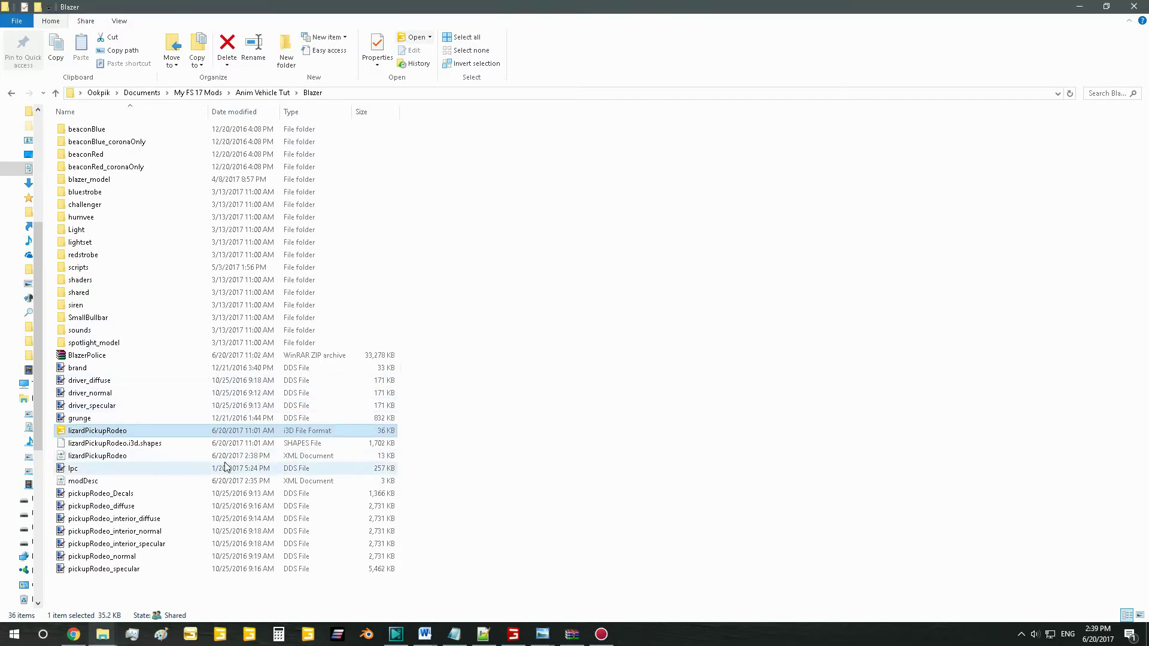
right_click(132, 455)
click(207, 148)
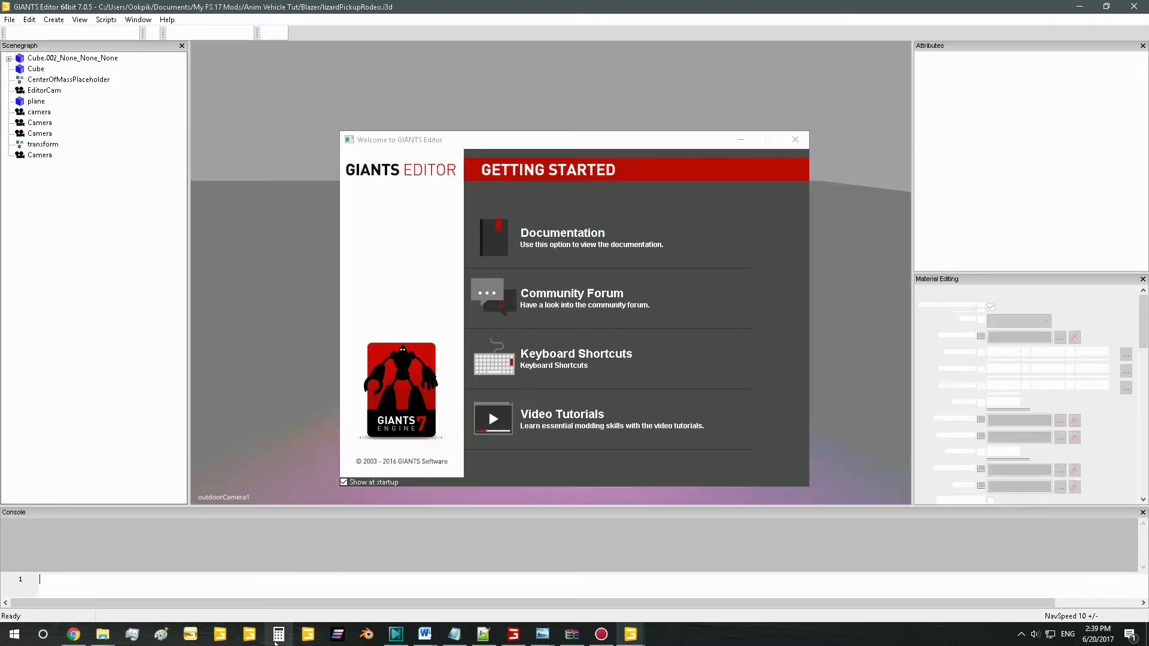
mouse_move(107, 635)
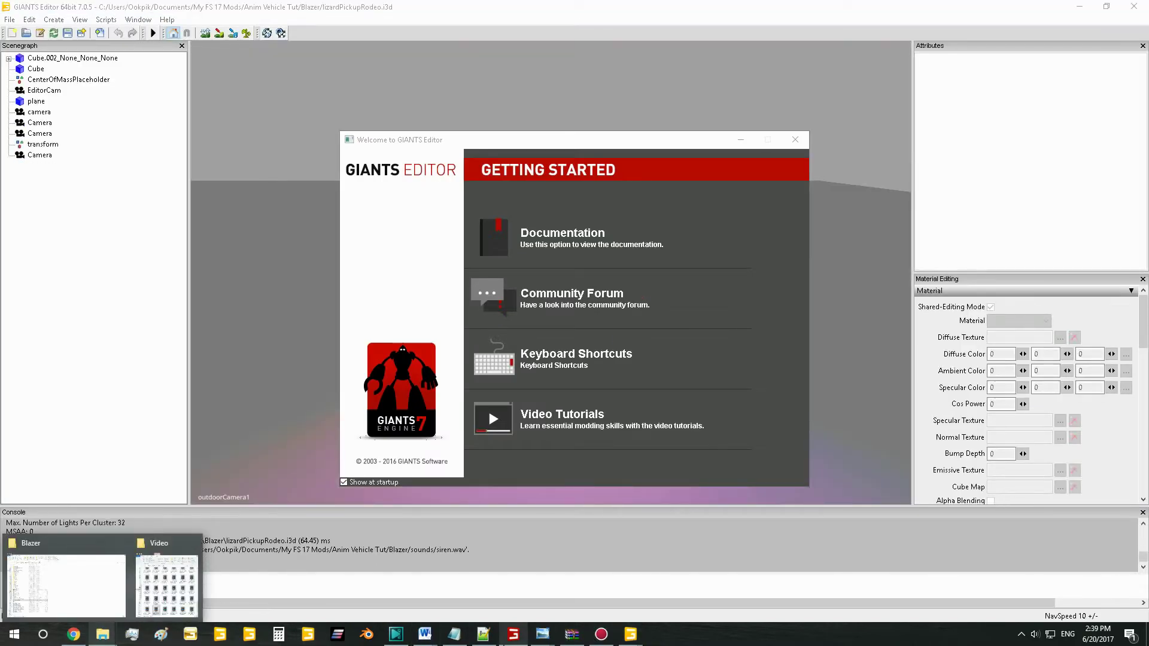
click(483, 634)
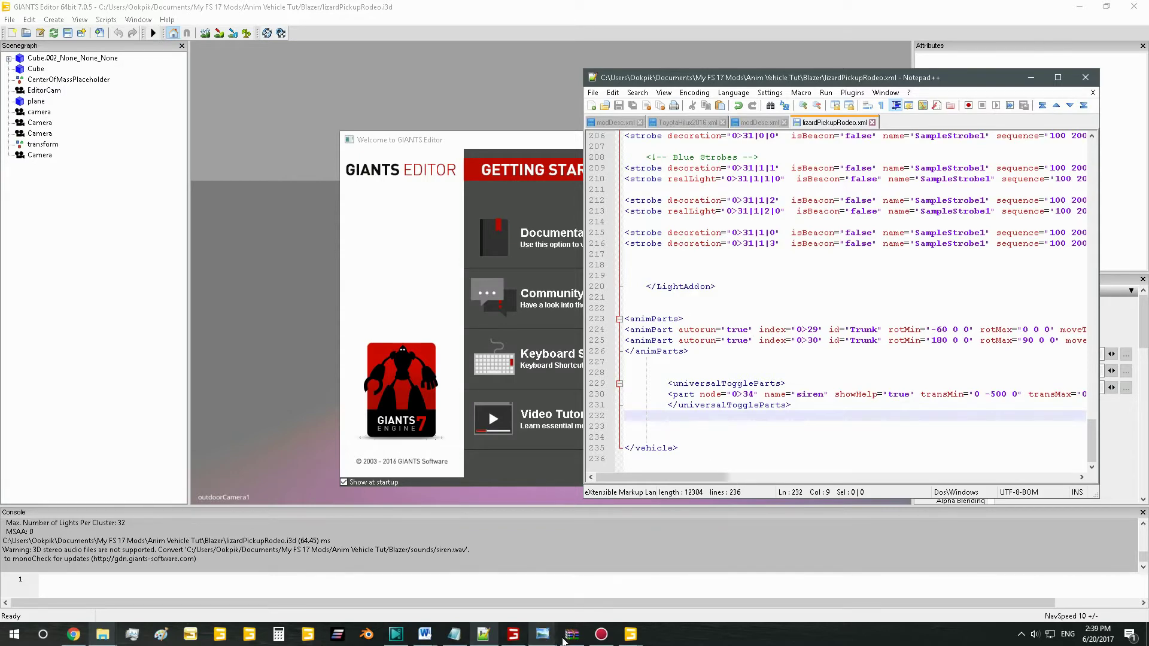
Select and copy the <designConfigurations> sample block from the 'sample code custom parts' notes
click(454, 634)
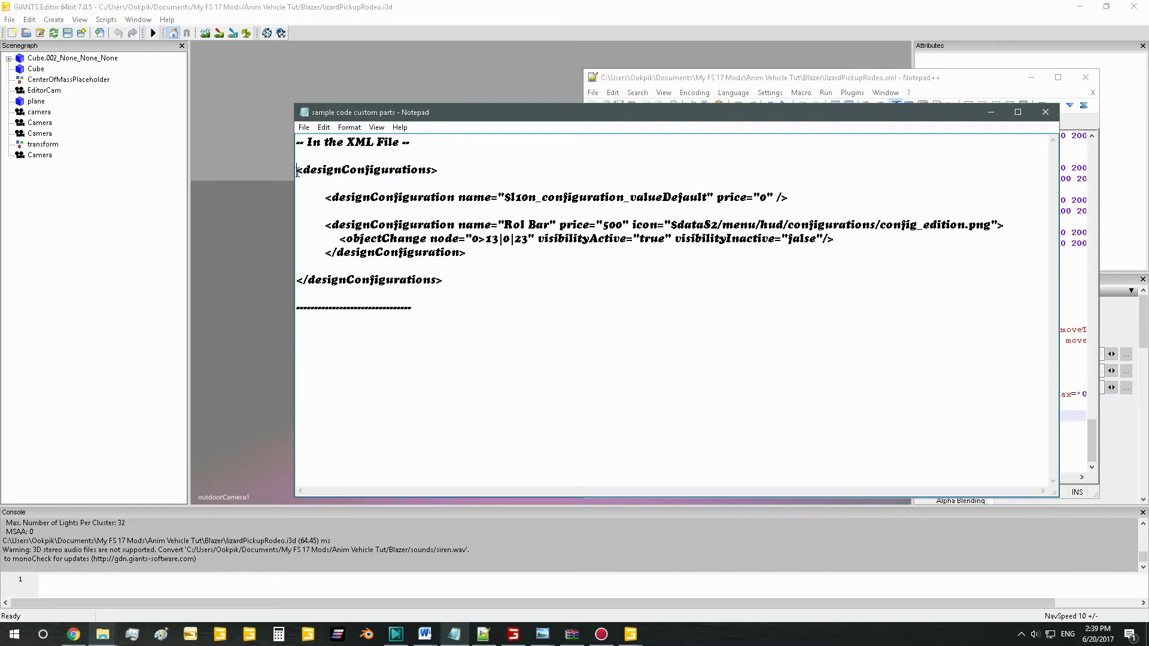
drag(298, 172, 505, 277)
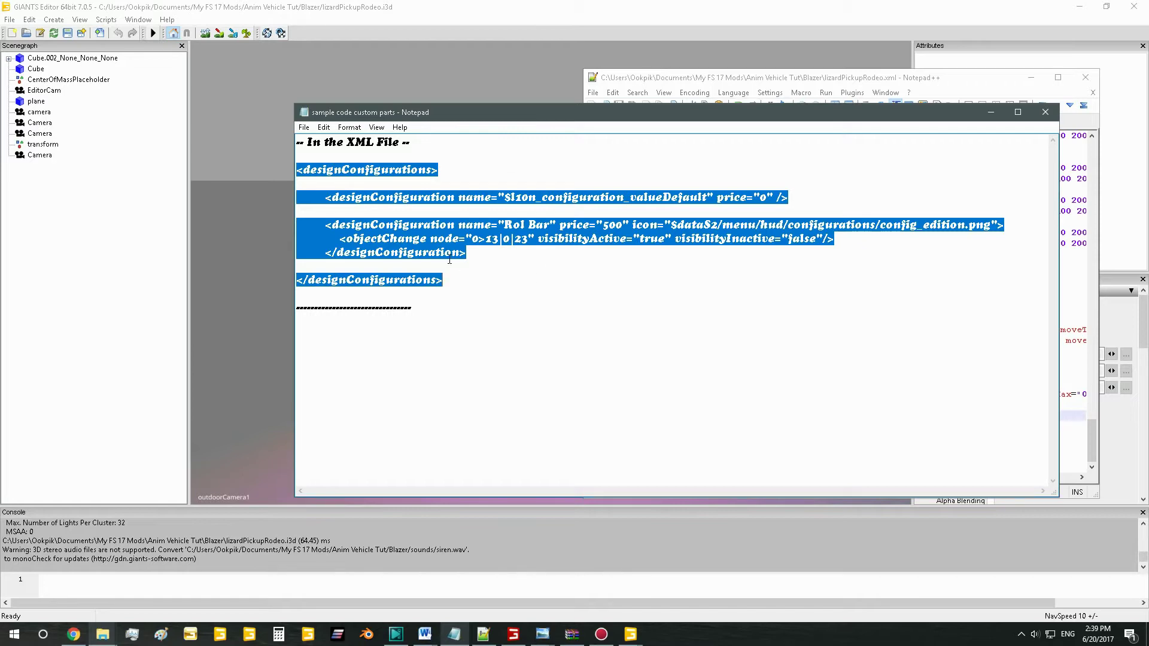
Paste the designConfigurations block on a new line after </universalToggleParts>
click(991, 112)
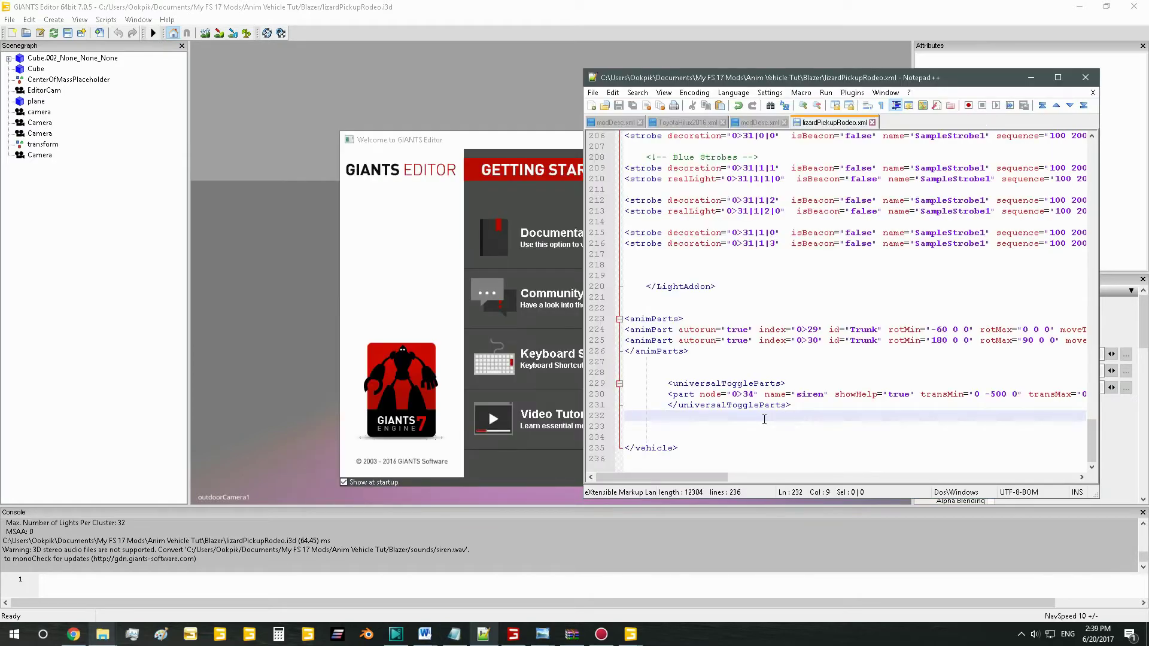
click(699, 437)
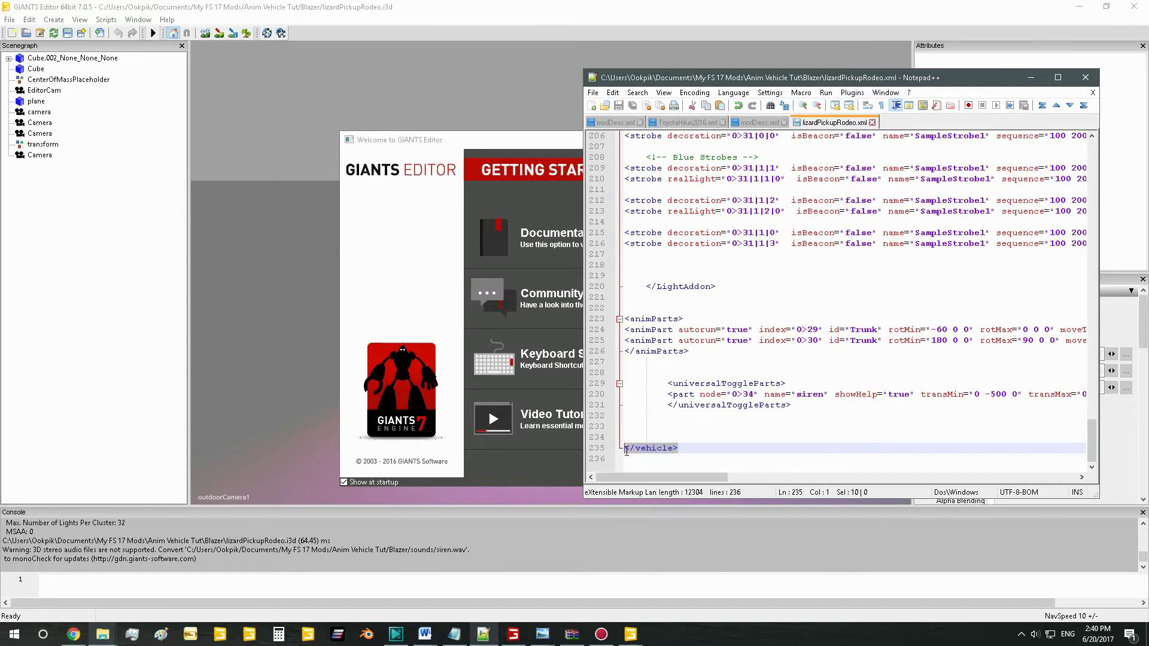
click(682, 425)
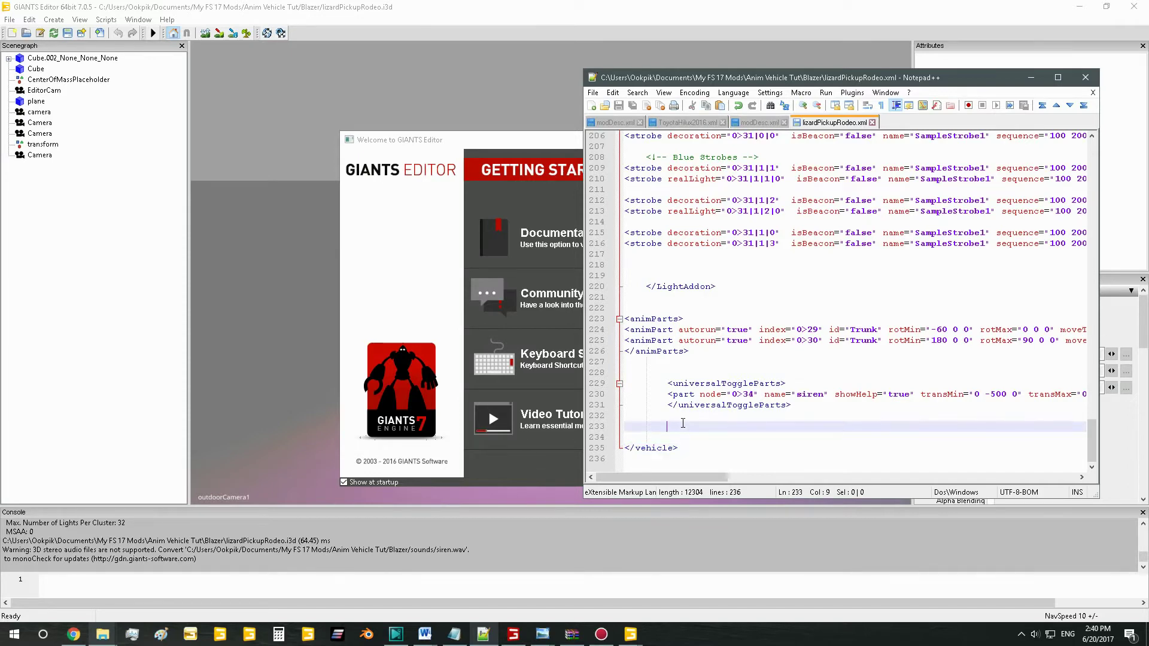
key(ctrl+v)
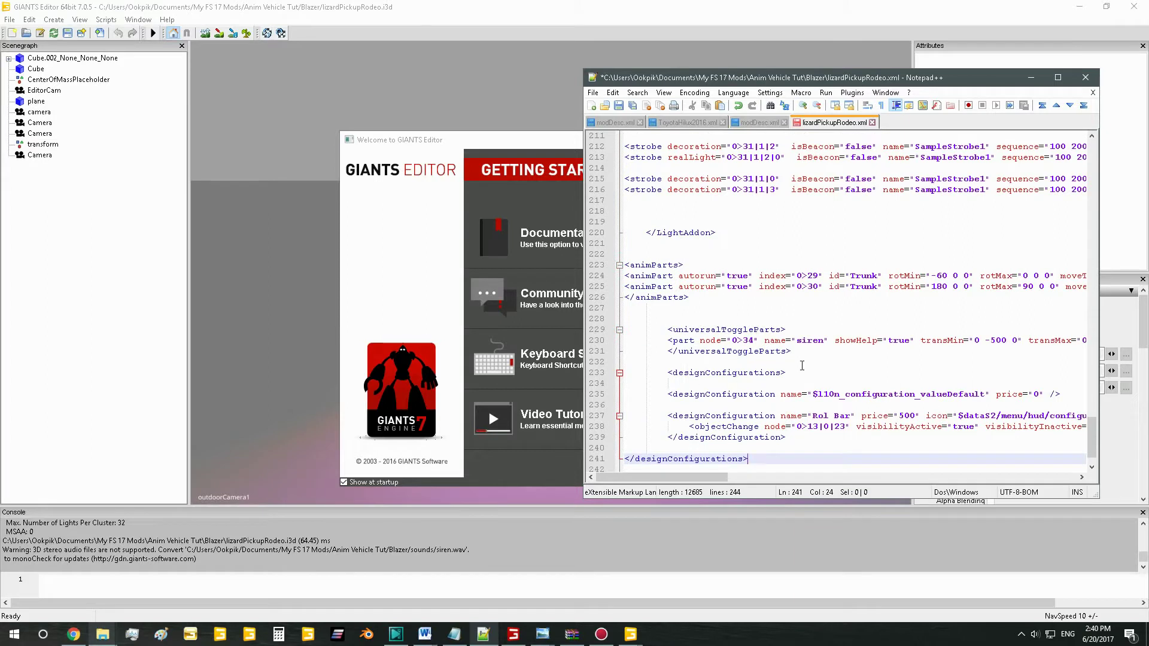
click(802, 364)
key(Return)
scroll(796, 368, down, 1)
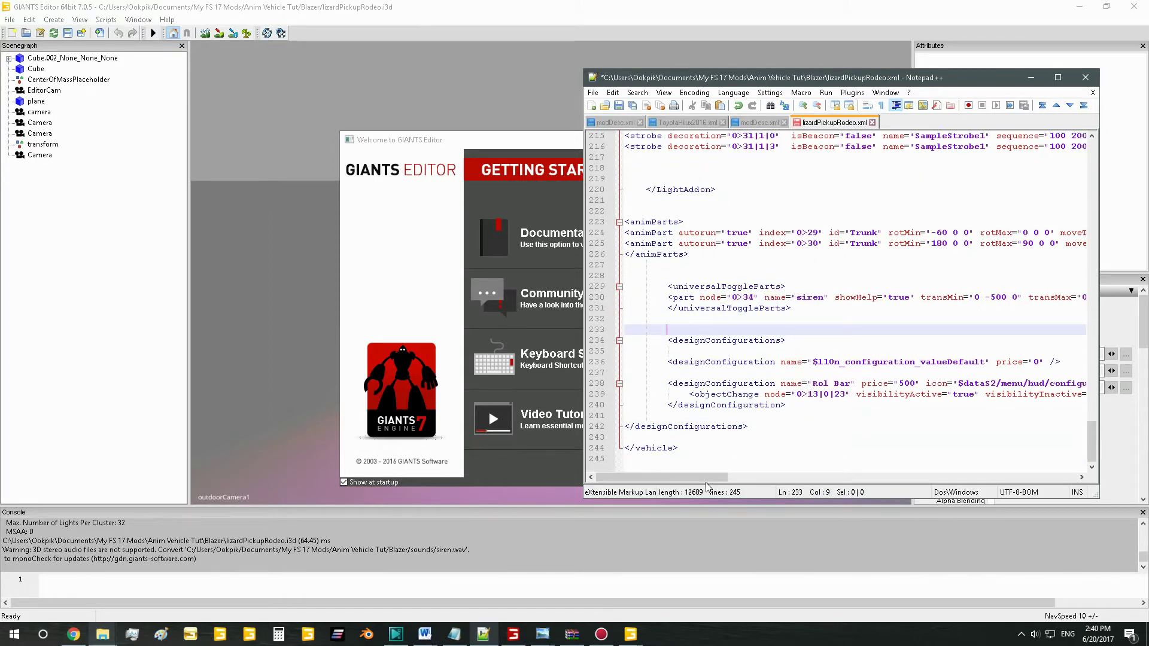
mouse_move(706, 477)
mouse_down()
mouse_move(727, 477)
mouse_move(706, 477)
mouse_up()
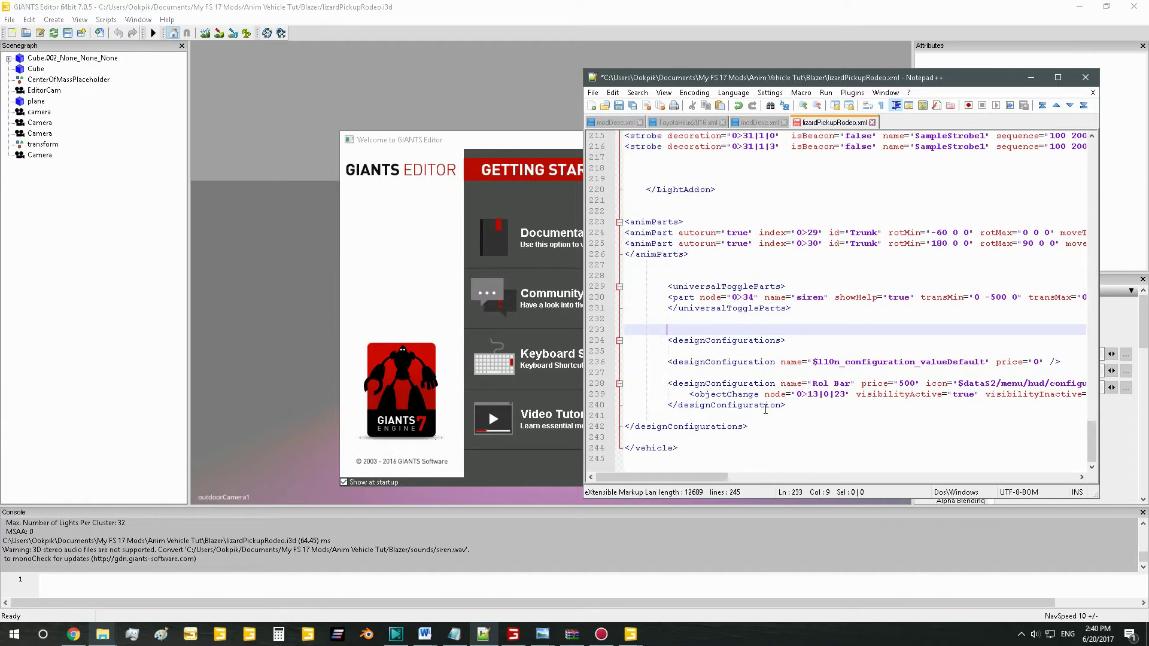
Rename the 'Rol Bar' configuration to 'Bullbar' and raise its price from 500 to 1500
click(854, 383)
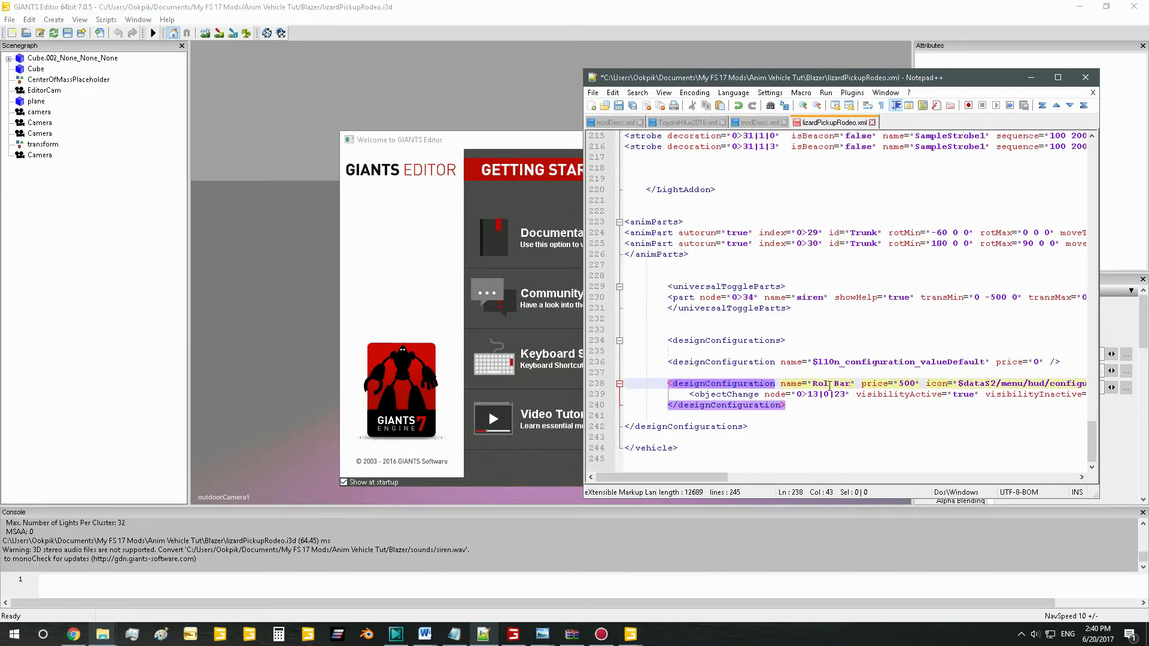
key(Left)
key(Left)
key(Left)
key(shift+Right)
key(shift+Right)
drag(850, 386, 816, 383)
text(Bullb)
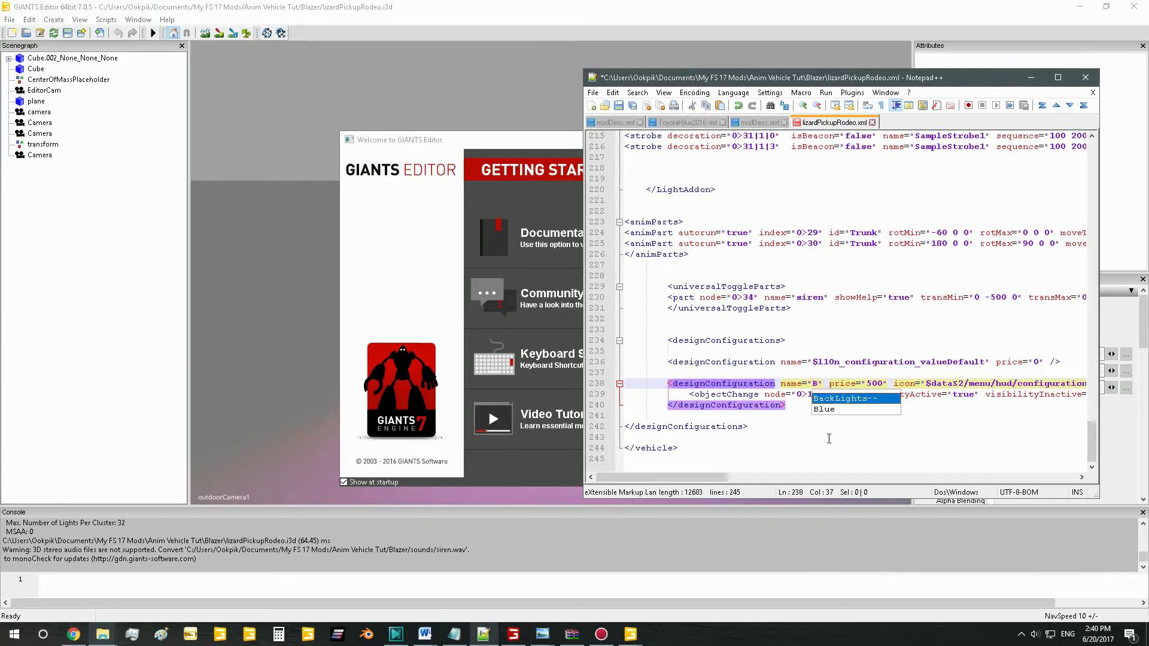
text(ar)
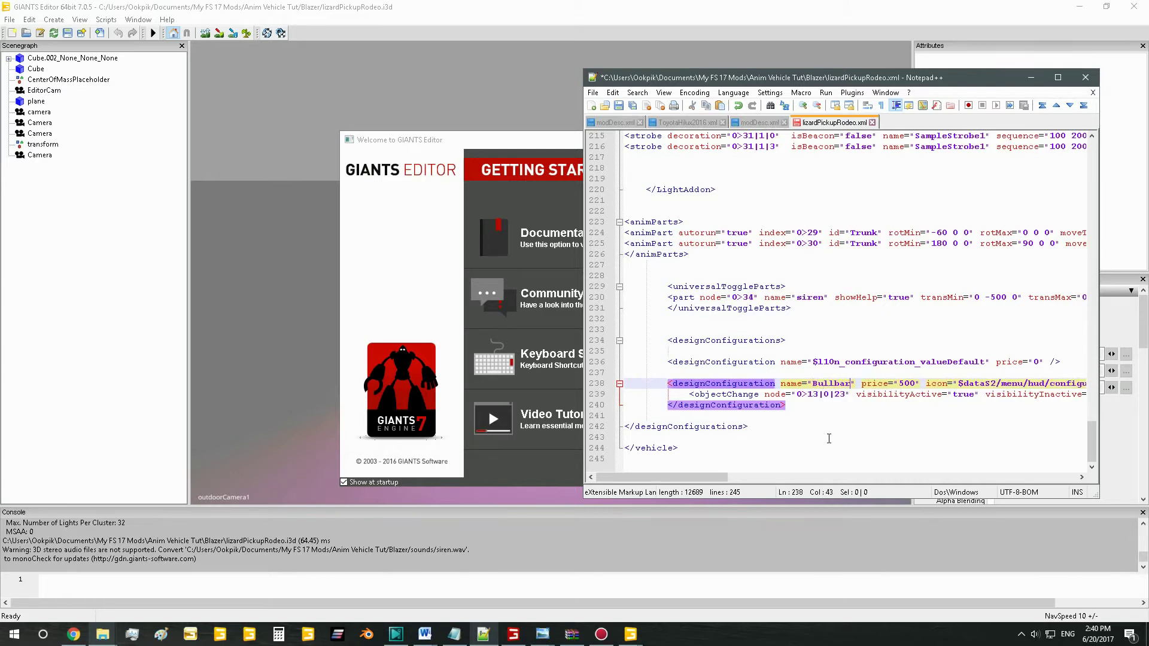
click(904, 384)
text(1)
click(747, 448)
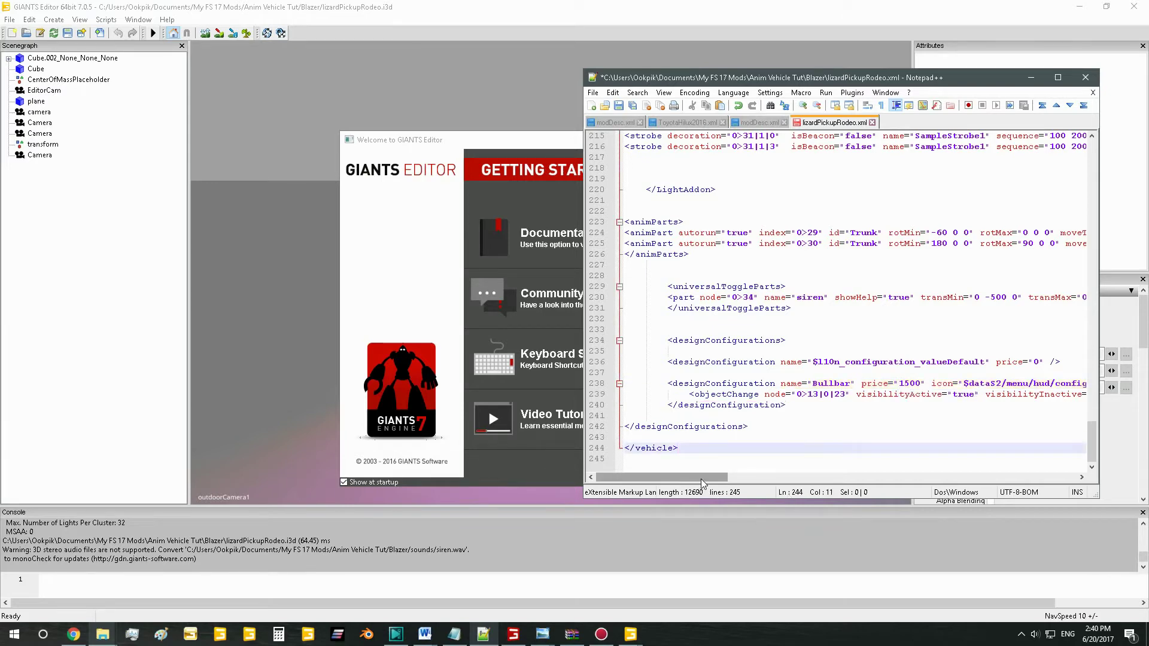
mouse_move(702, 478)
mouse_down()
mouse_move(744, 477)
mouse_move(696, 478)
mouse_up()
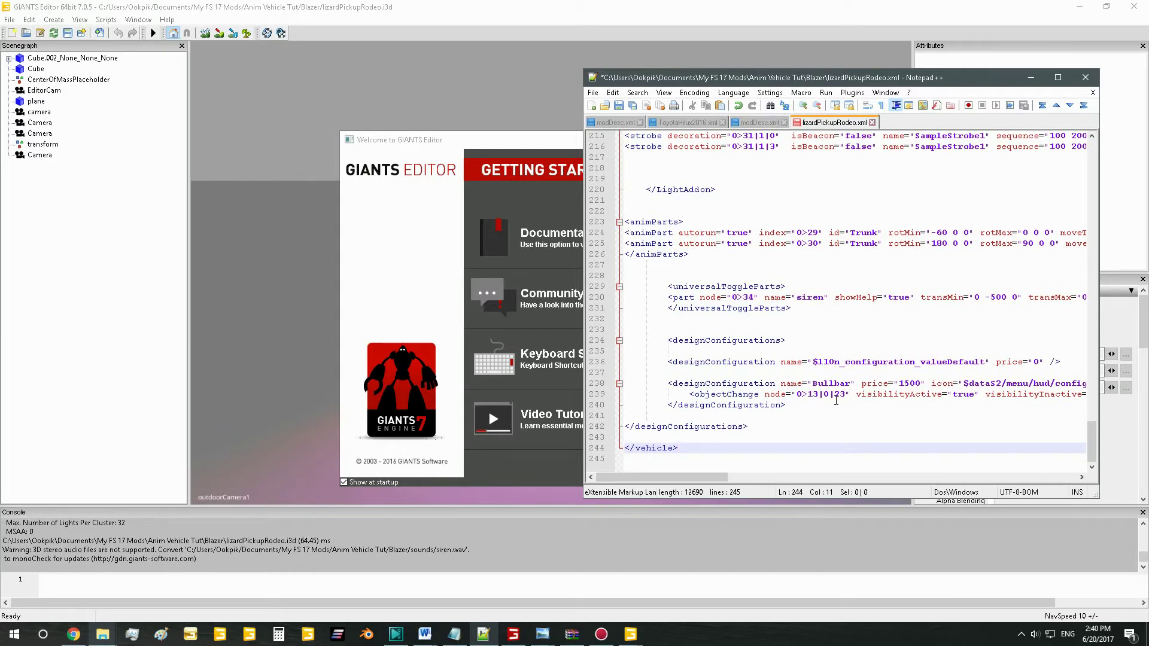
Dismiss the Welcome screen and select BUMPER_addon in the expanded Scenegraph
click(94, 149)
click(794, 140)
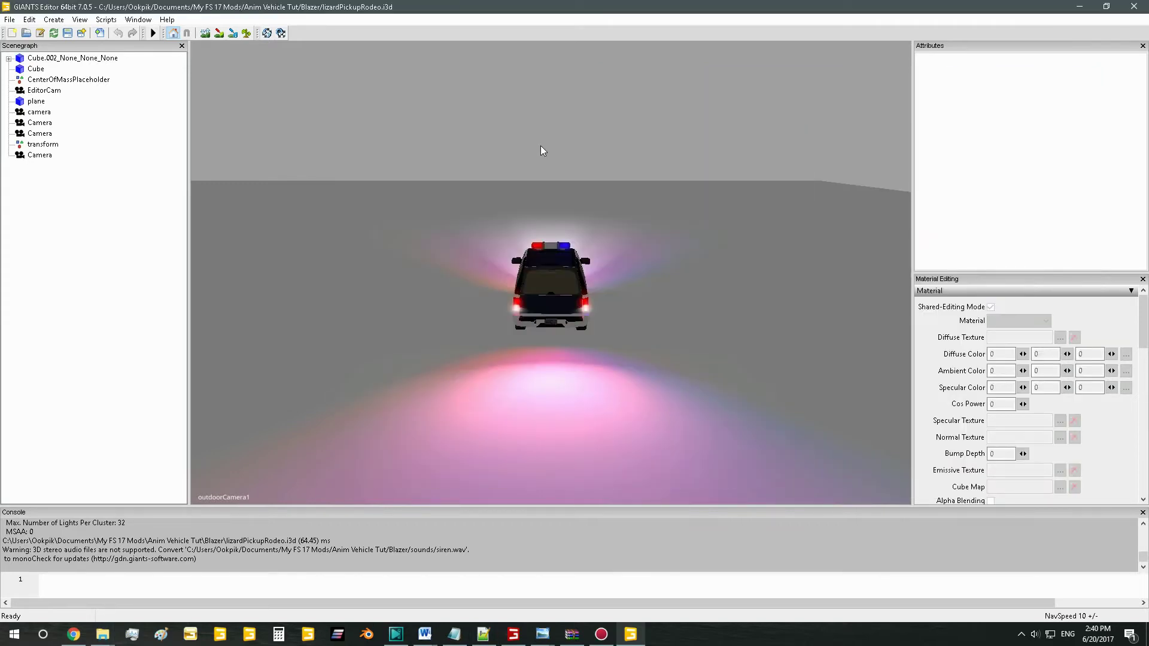
click(18, 60)
click(9, 58)
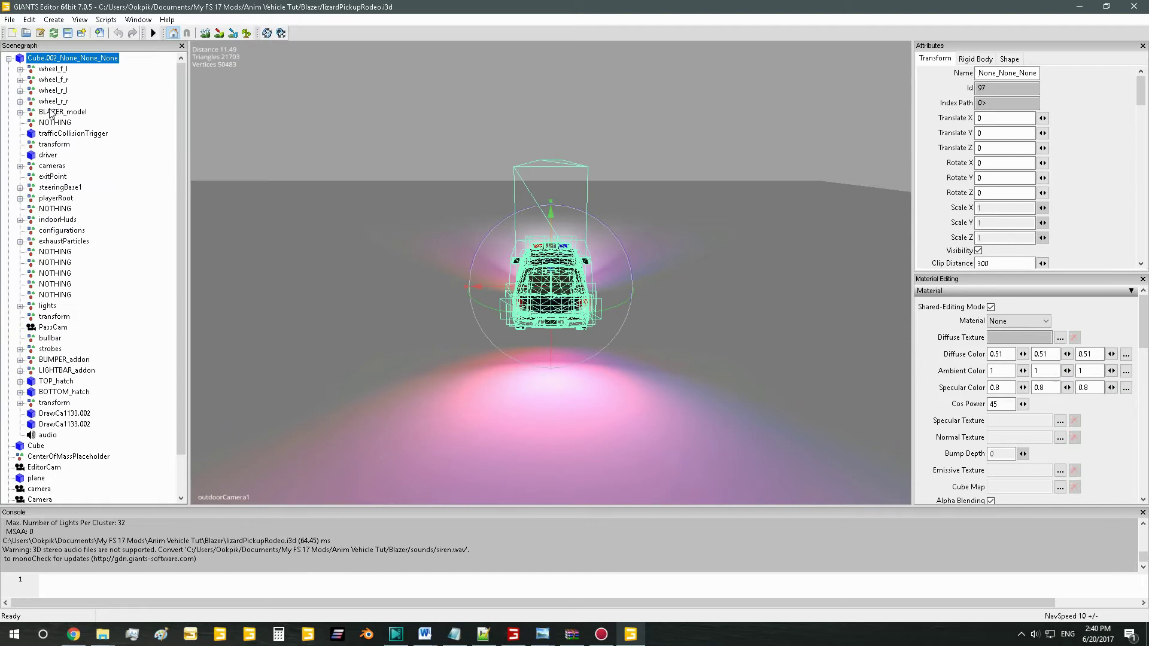
scroll(96, 239, down, 2)
click(65, 348)
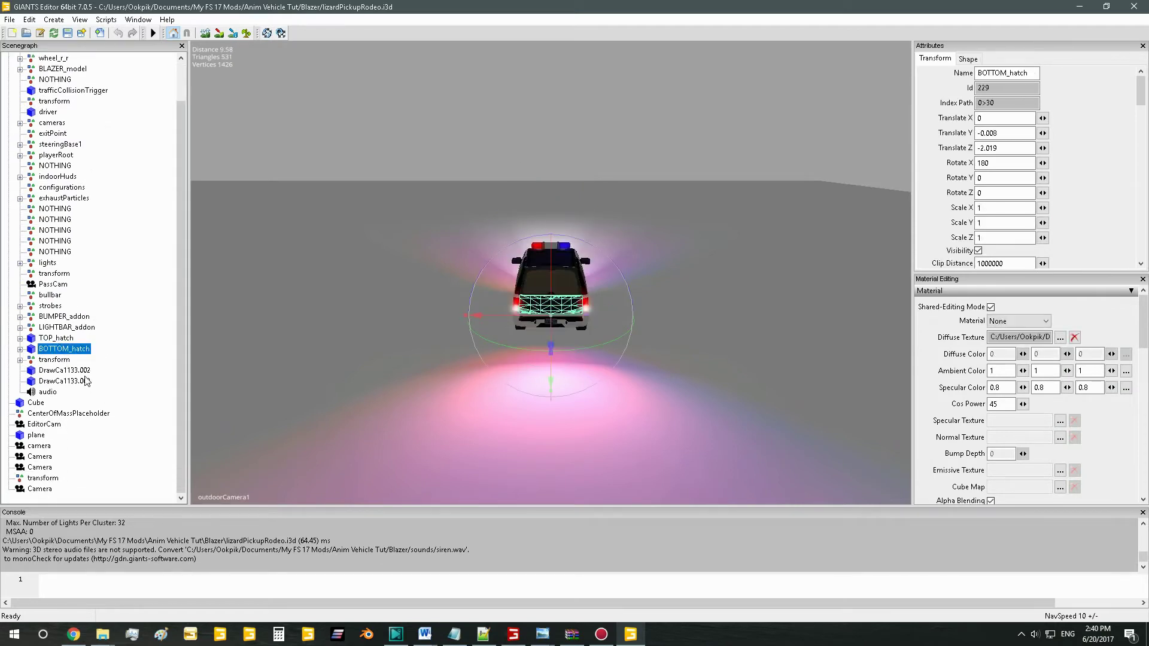
click(75, 328)
click(66, 317)
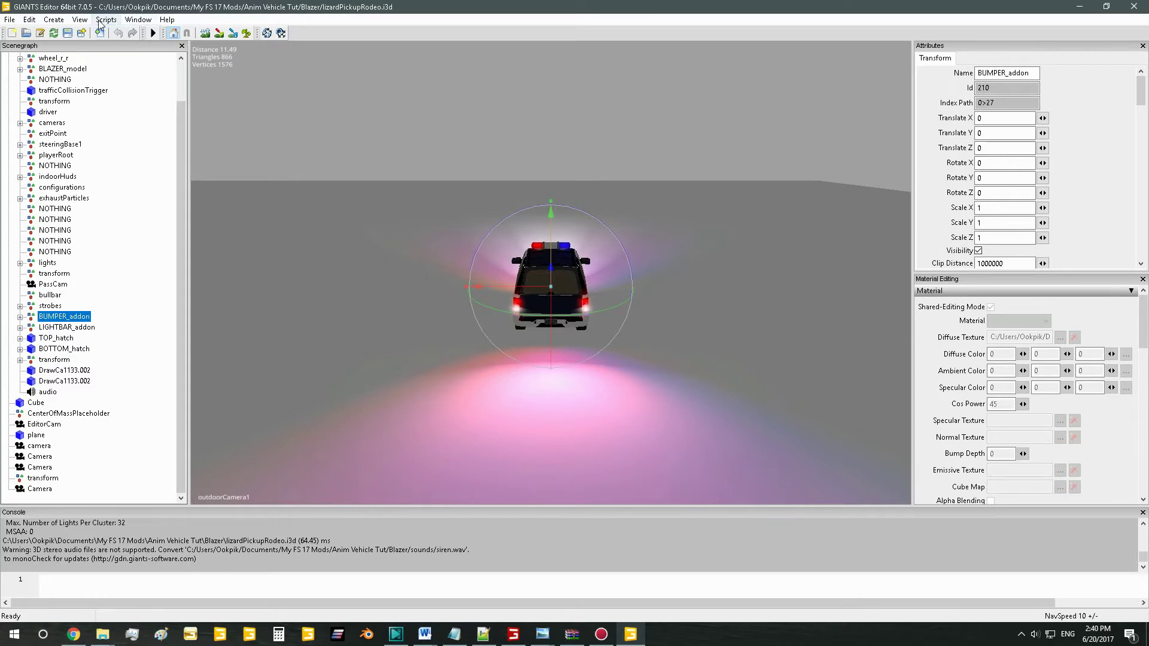
Focus the free camera on the bullbar and copy its index path 0>27
click(80, 20)
mouse_move(105, 33)
click(197, 125)
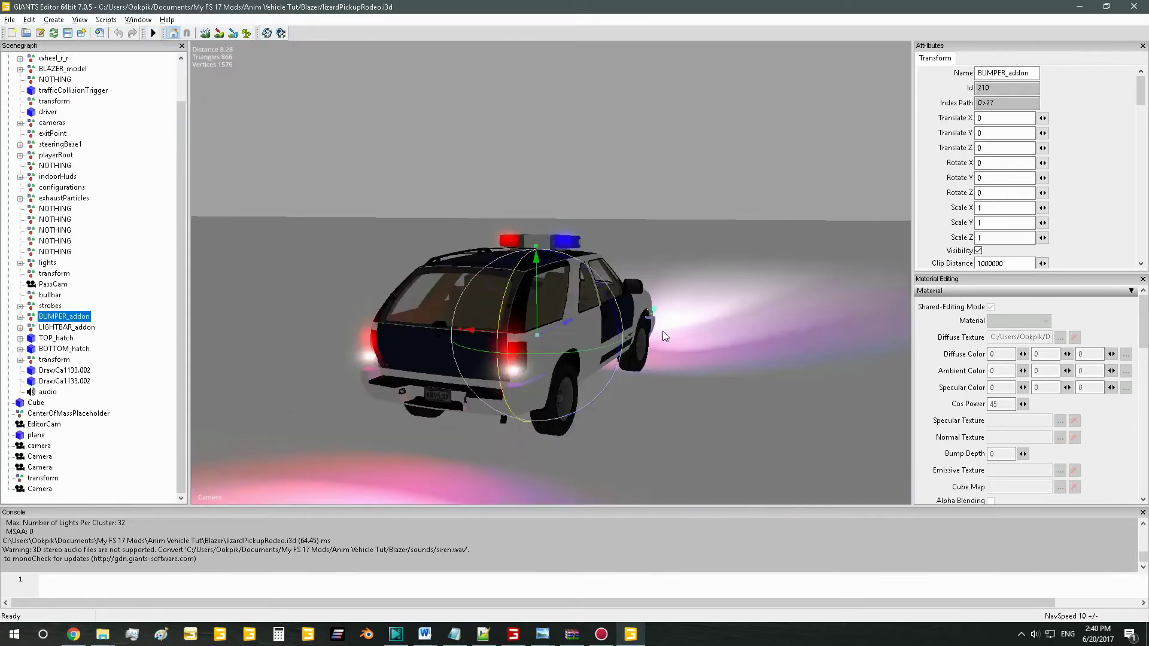
drag(662, 332, 817, 249)
key(f)
scroll(522, 265, down, 5)
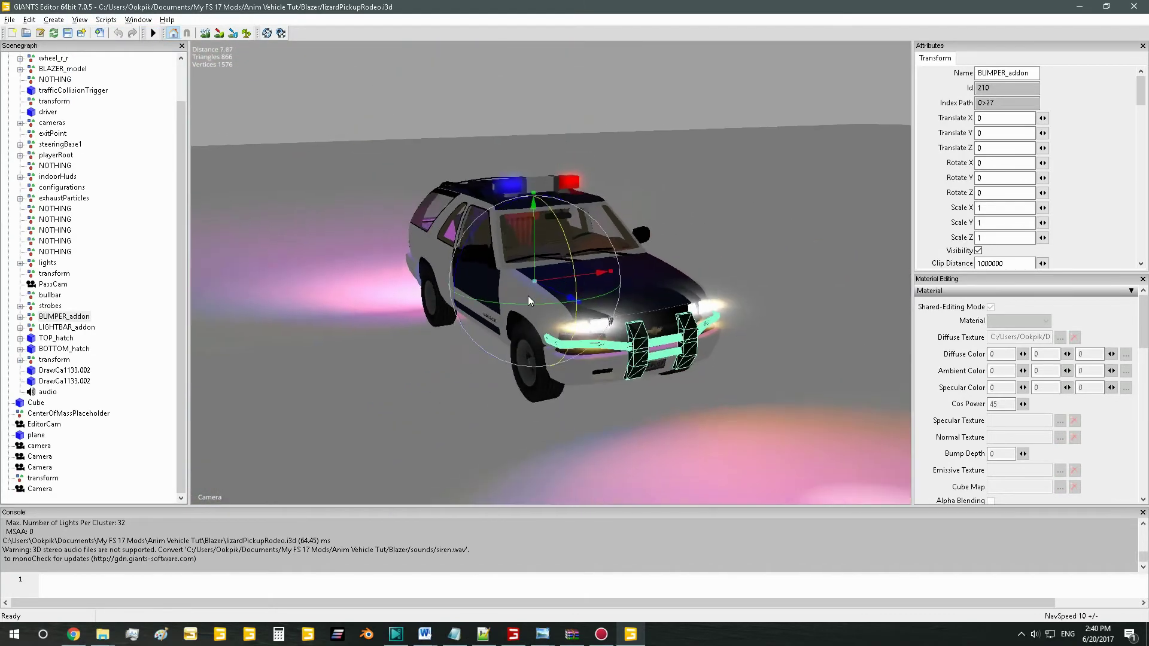
mouse_move(528, 295)
mouse_down()
mouse_move(561, 296)
mouse_move(529, 300)
mouse_up()
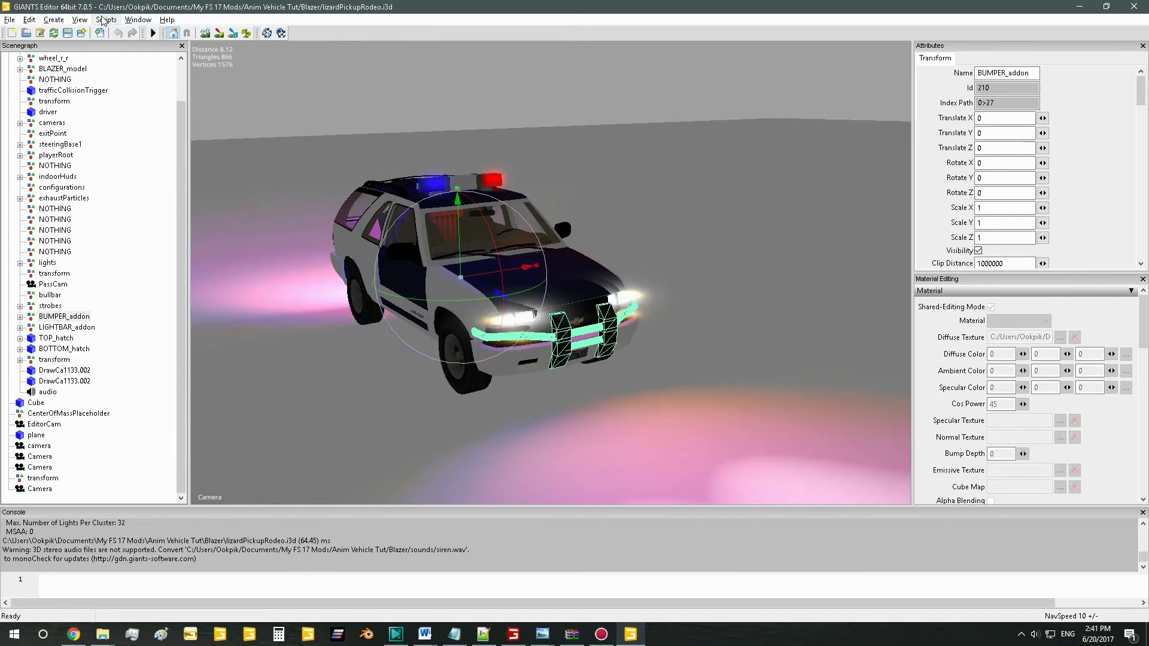
click(82, 21)
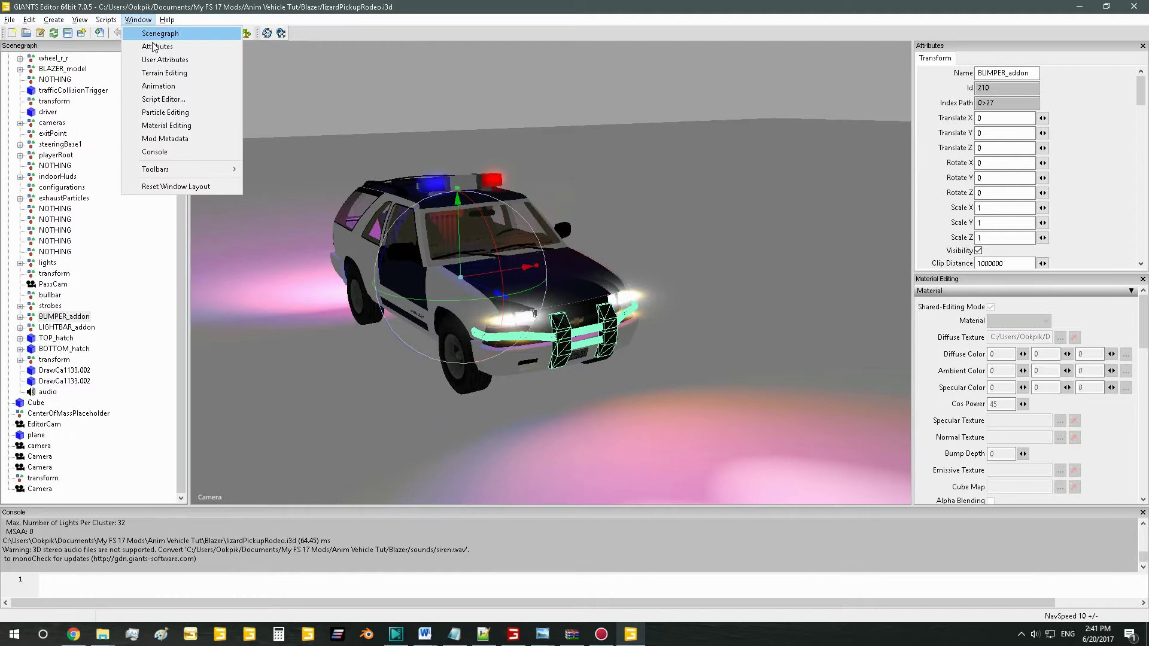
key(Escape)
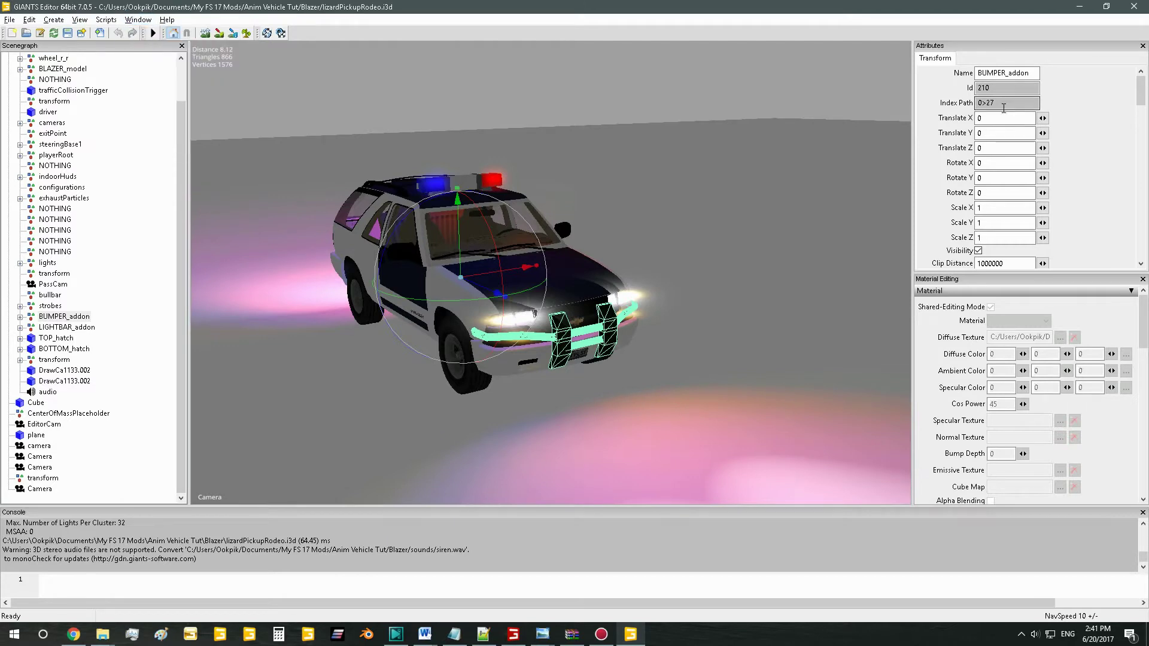
drag(1004, 101, 975, 107)
key(ctrl+c)
click(484, 633)
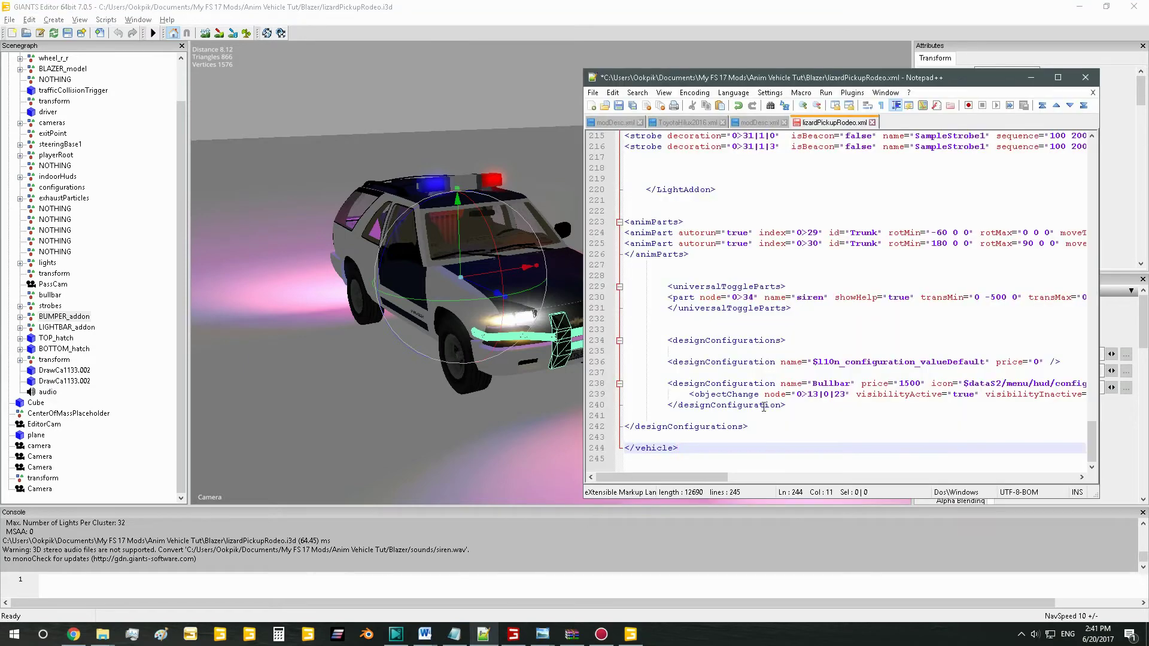
Replace the Bullbar objectChange node 0>13|0|23 with 0>27 on line 239
drag(848, 394, 797, 396)
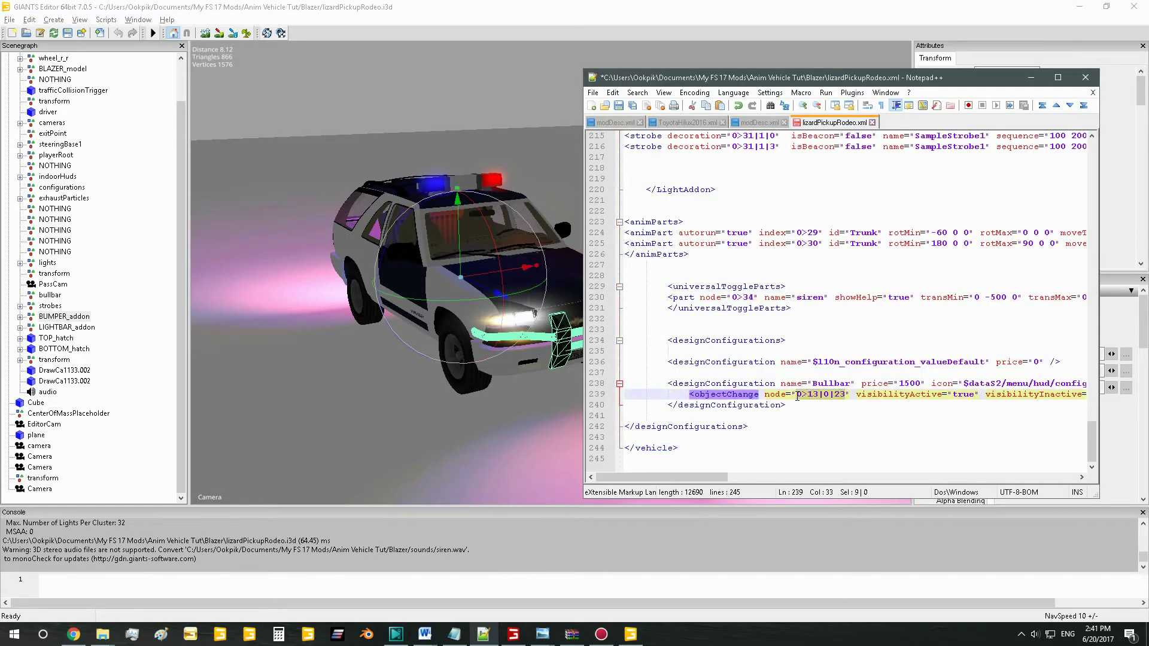
key(ctrl+v)
click(807, 437)
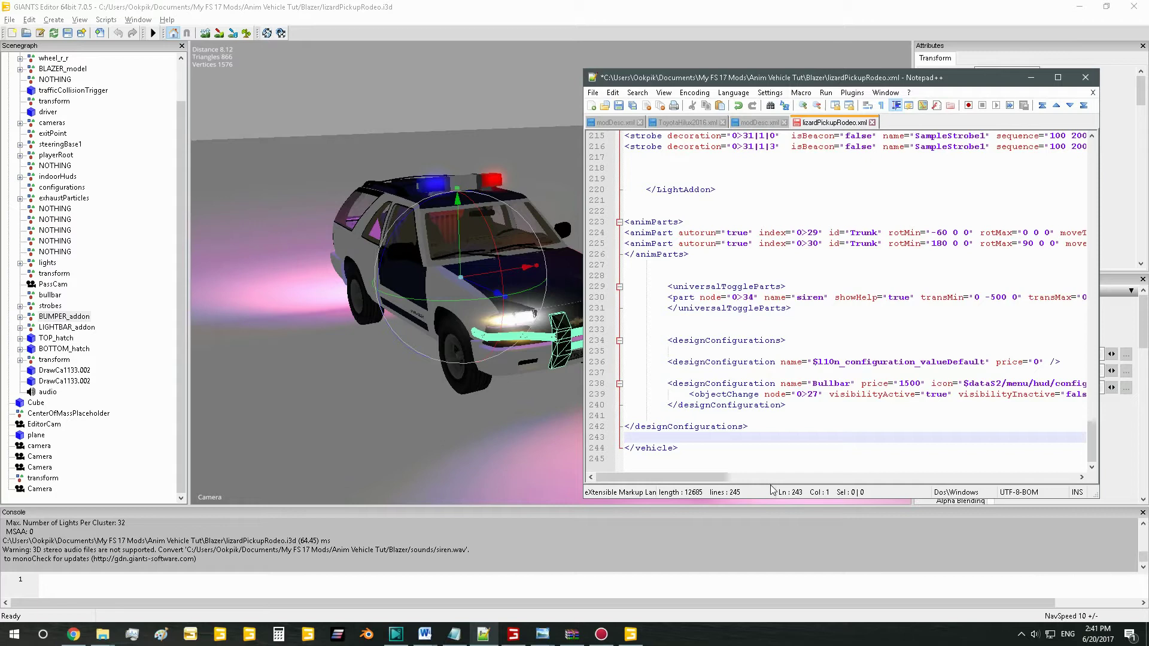
drag(695, 477, 729, 477)
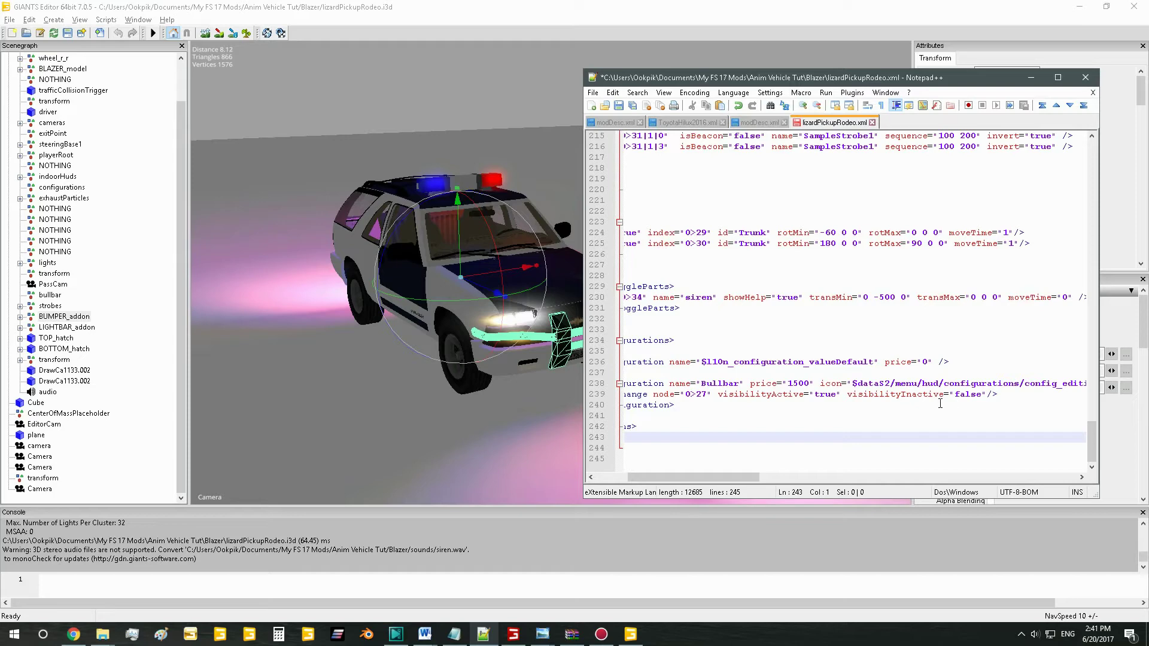
drag(733, 476, 698, 476)
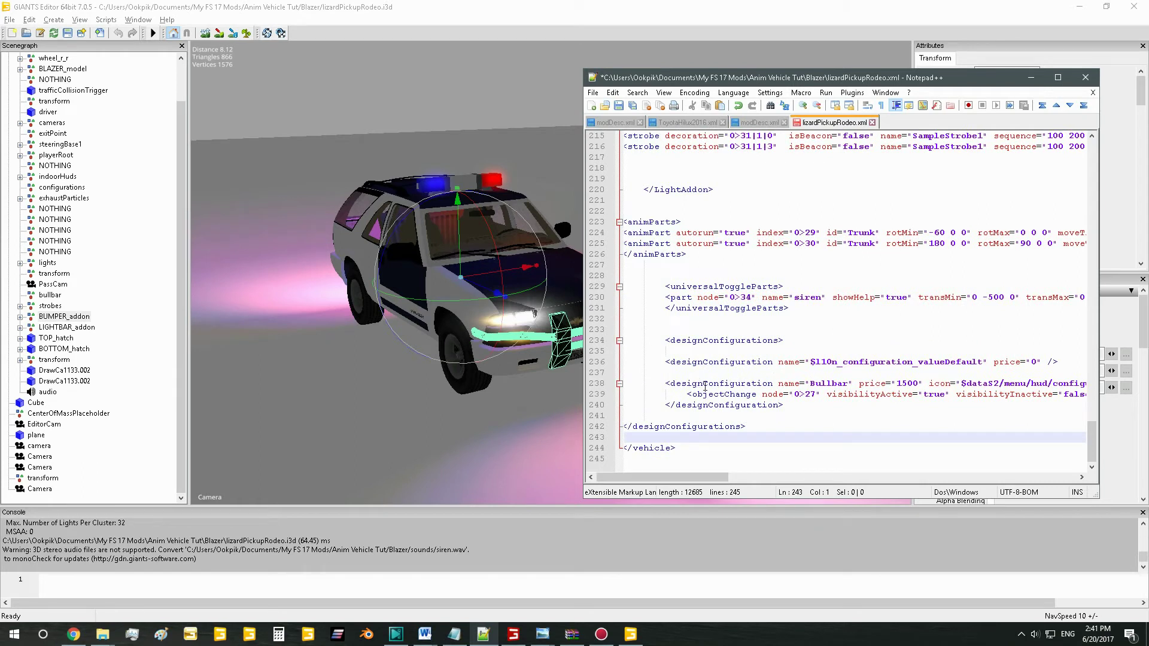
click(830, 382)
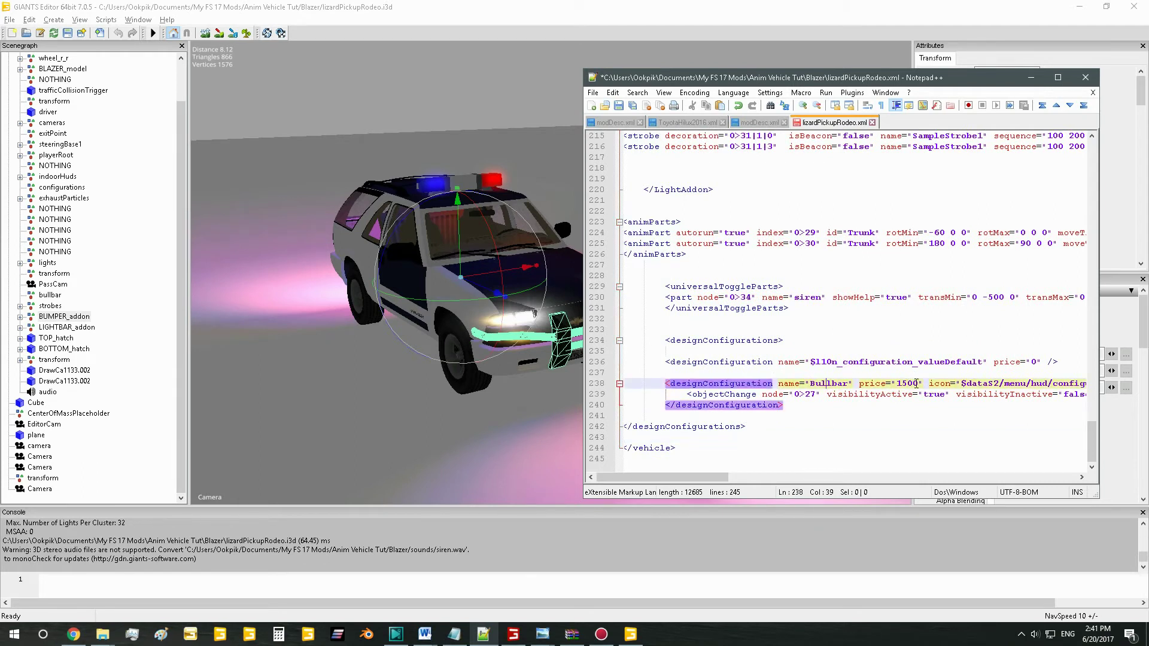
click(808, 395)
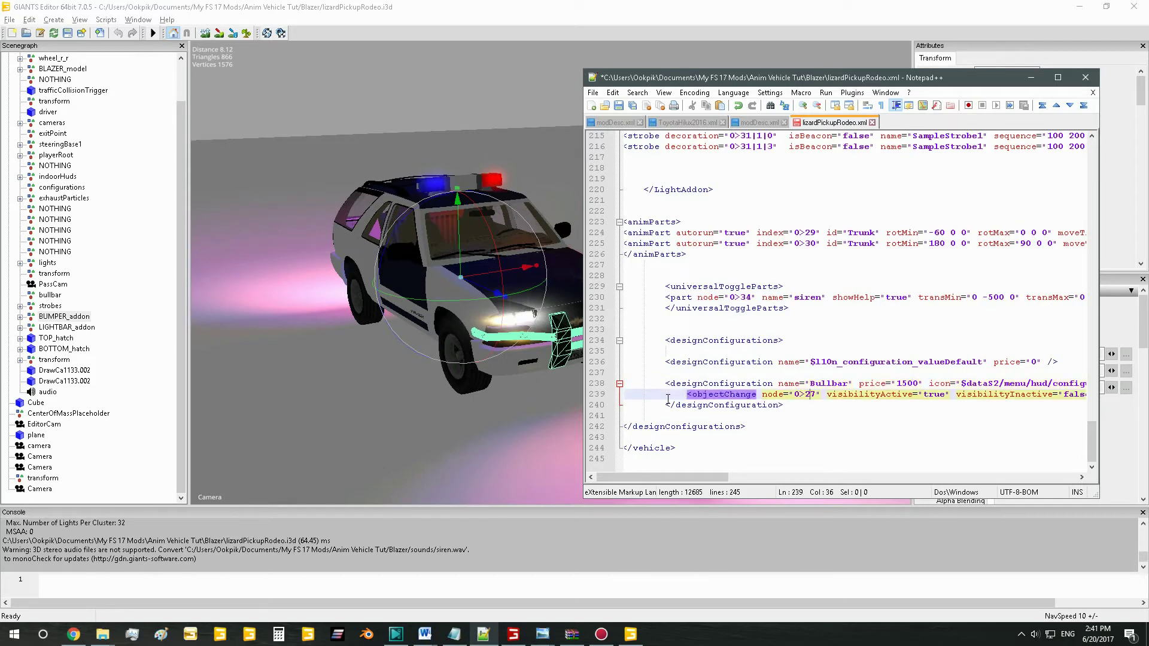
Save lizardPickupRodeo.xml and the lizardPickupRodeo.i3d scene, then close GIANTS Editor
click(594, 92)
click(616, 157)
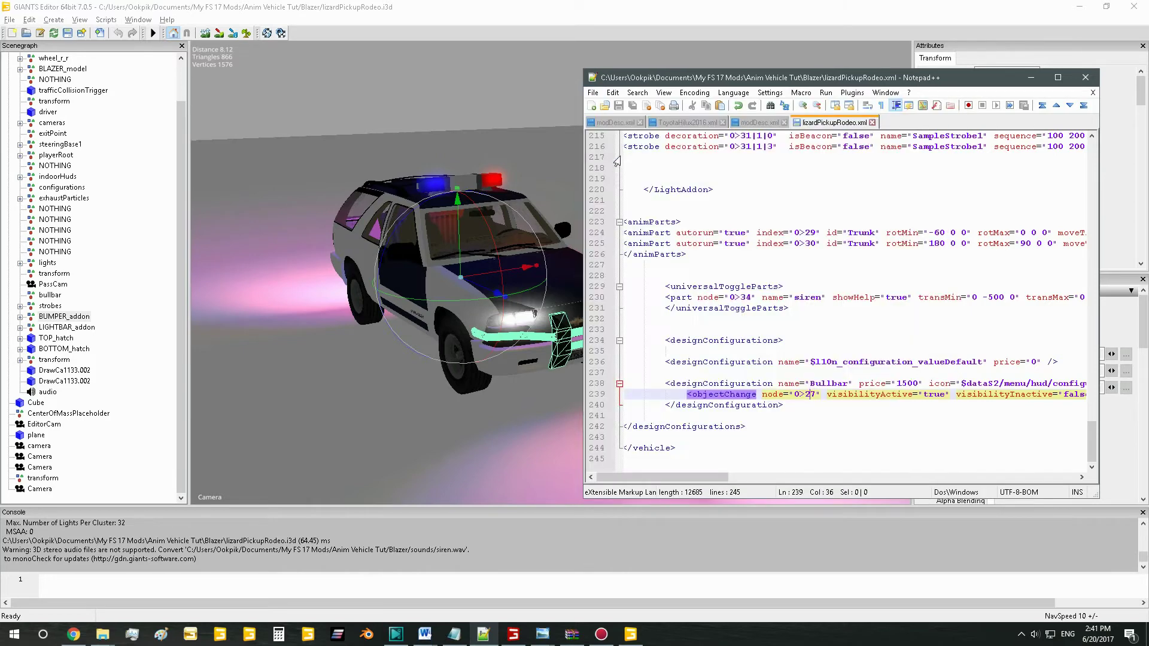
click(8, 20)
click(9, 20)
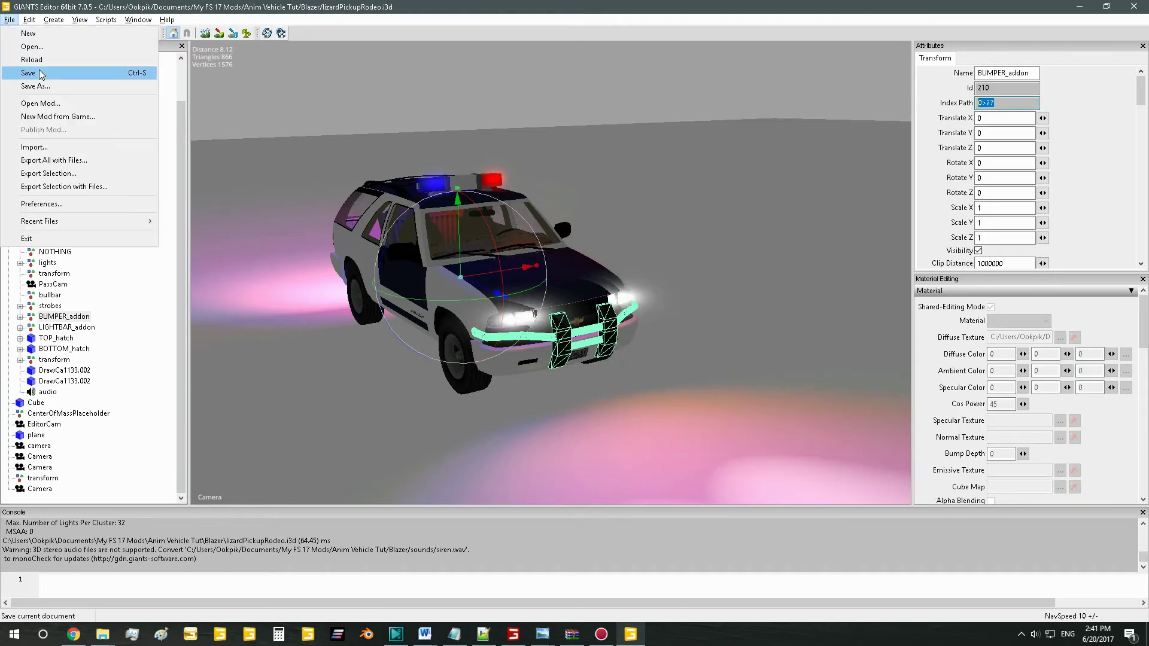
click(24, 73)
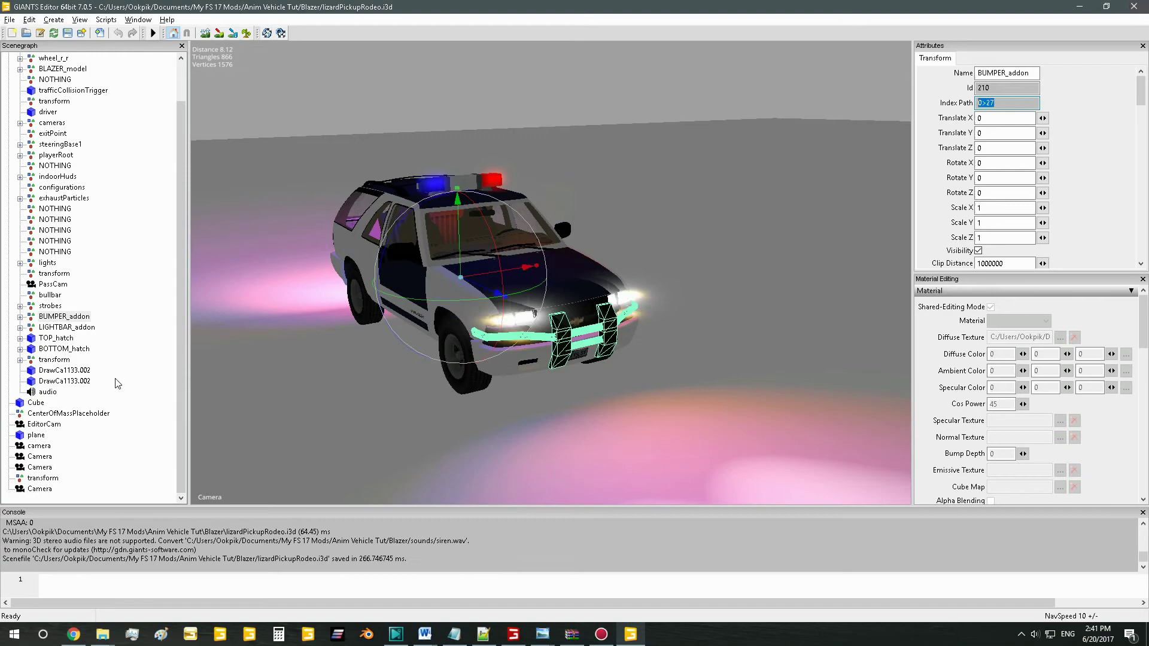
click(1133, 6)
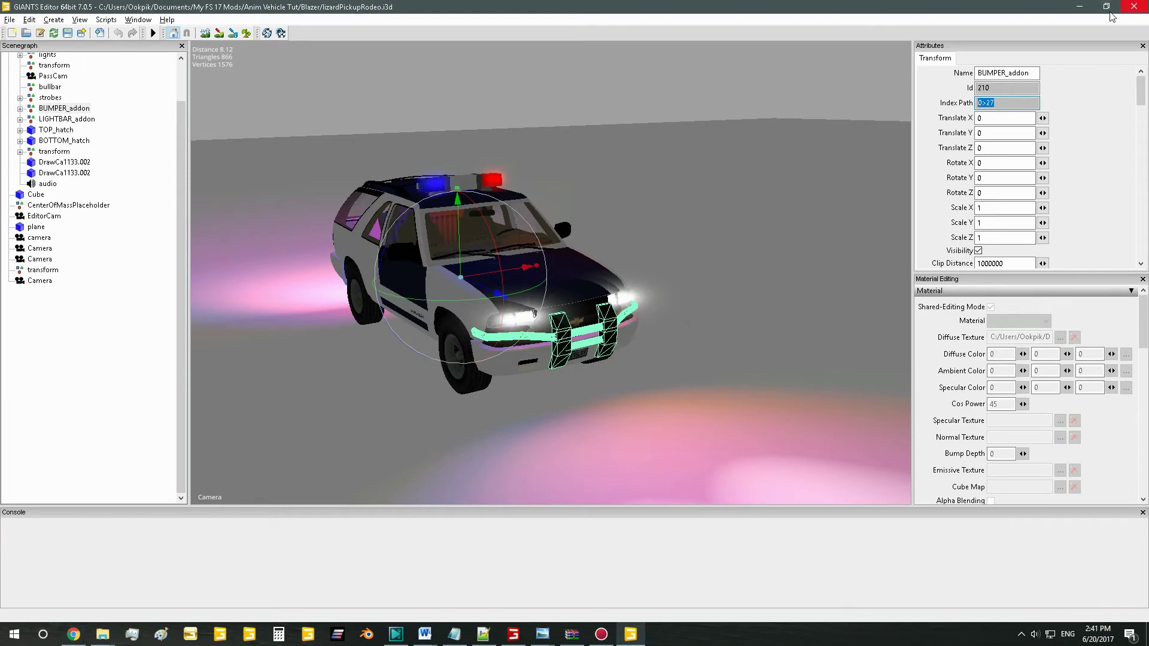
Drag the 17 Blazer files, then the 18 mod folders, into BlazerPolice.zip
click(559, 481)
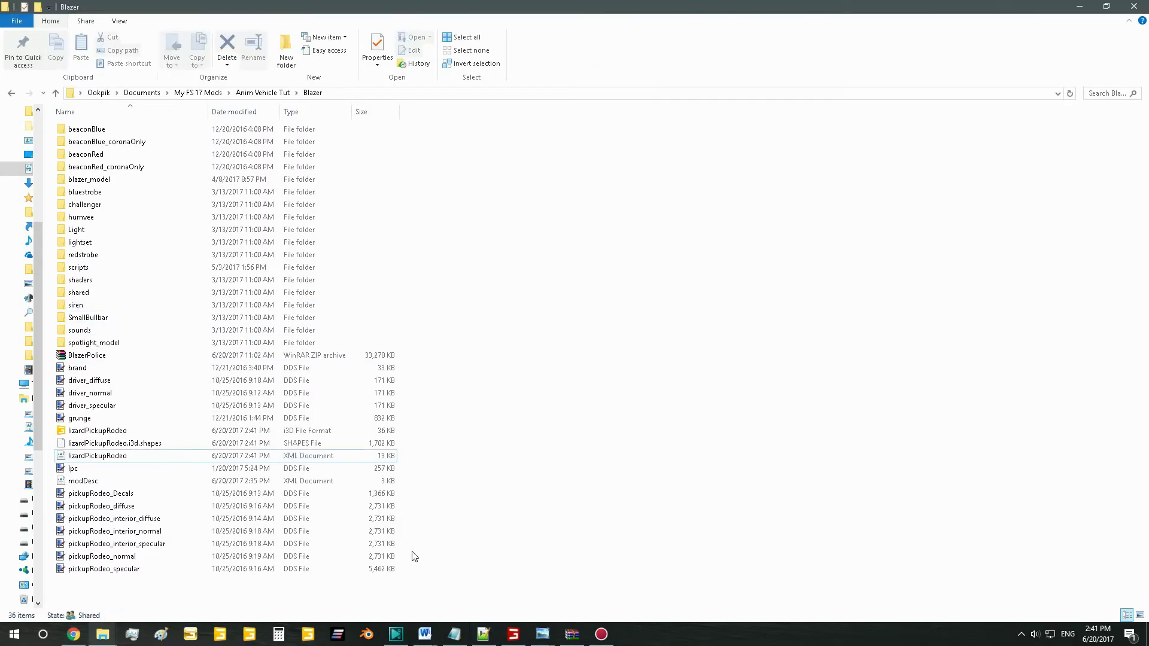
drag(457, 580, 114, 364)
drag(154, 459, 353, 355)
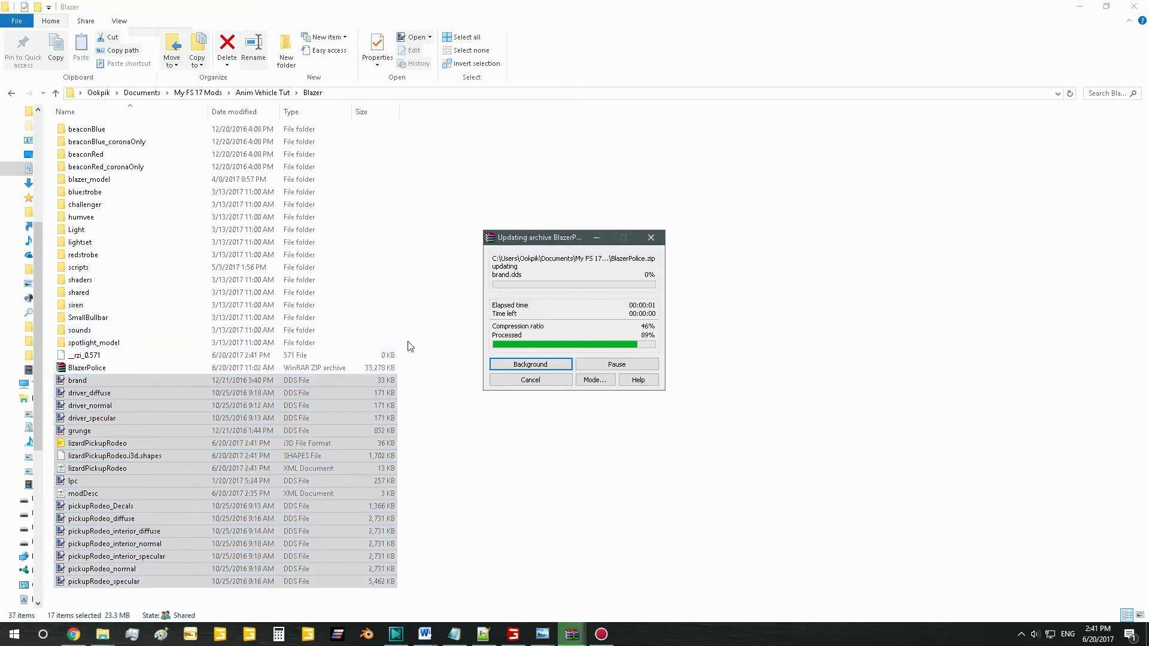
click(409, 346)
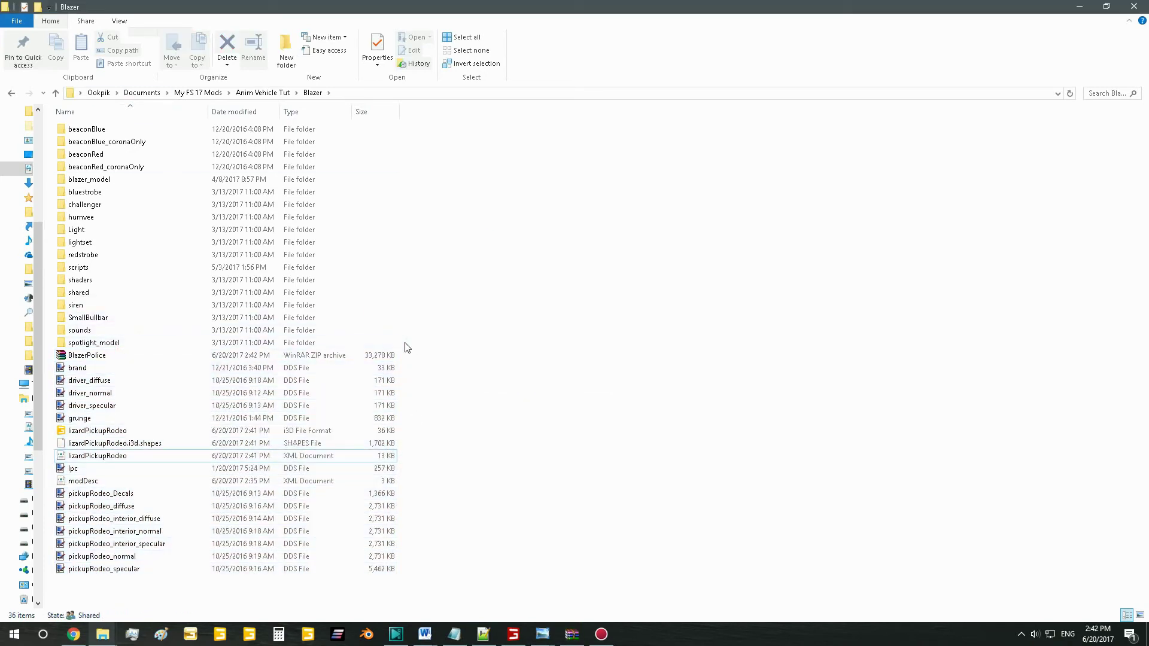
drag(402, 345, 57, 123)
drag(72, 192, 228, 361)
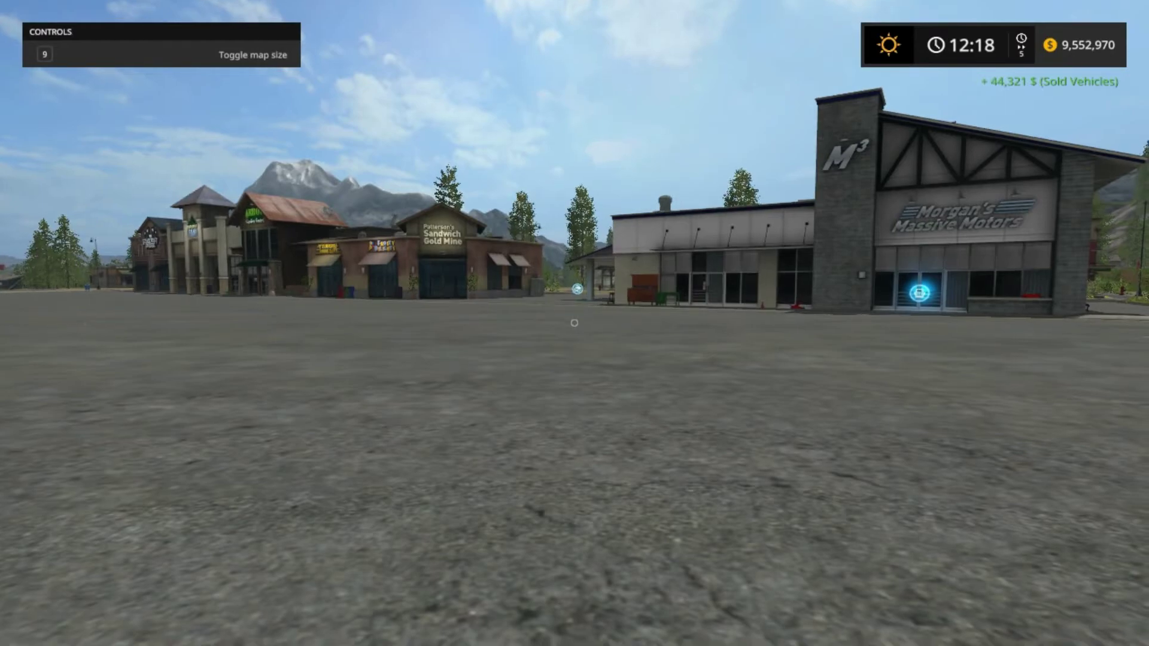
Buy the Survival Hummer from the Cars shop with Bullbar design for $36,500
key(p)
click(741, 149)
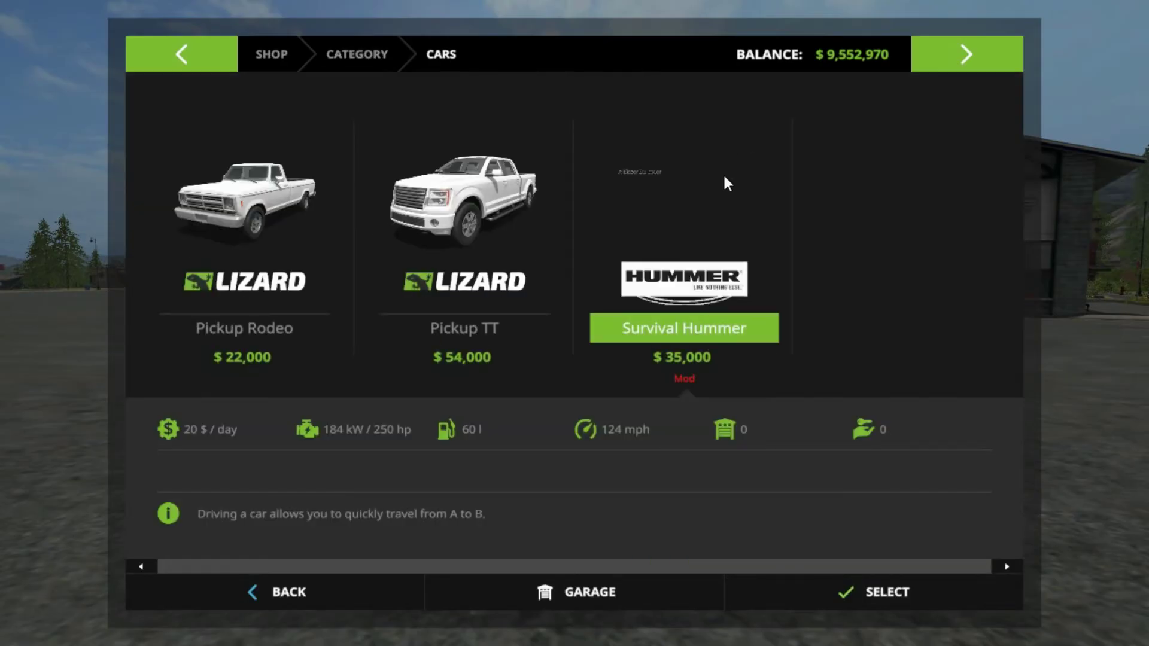
click(674, 240)
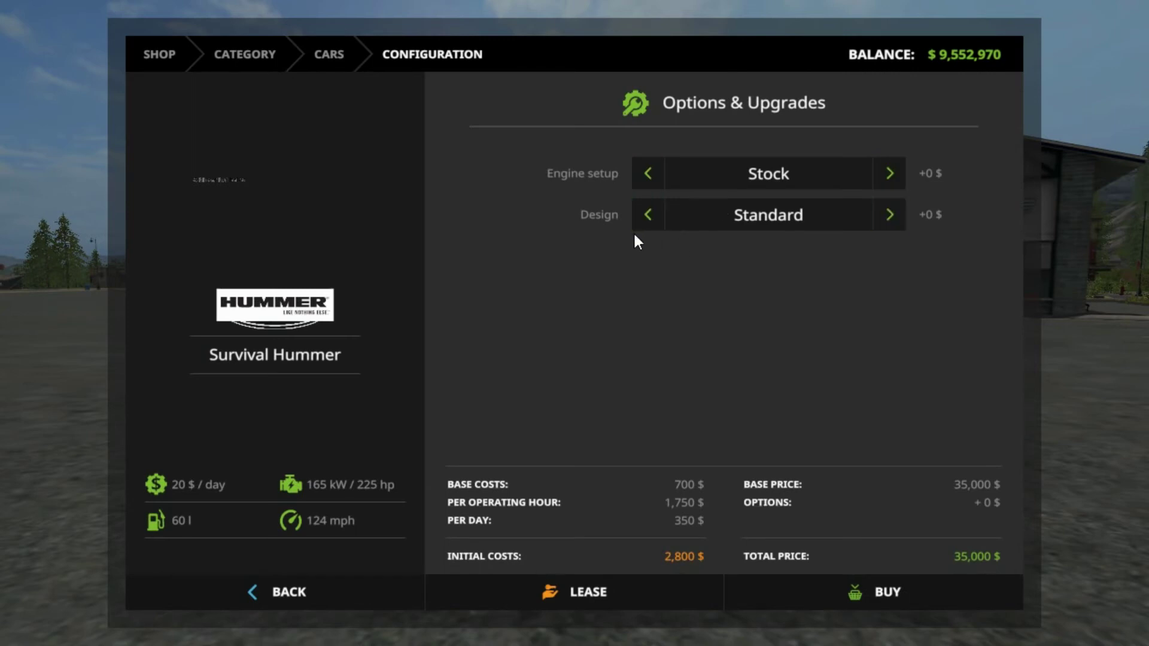
click(647, 219)
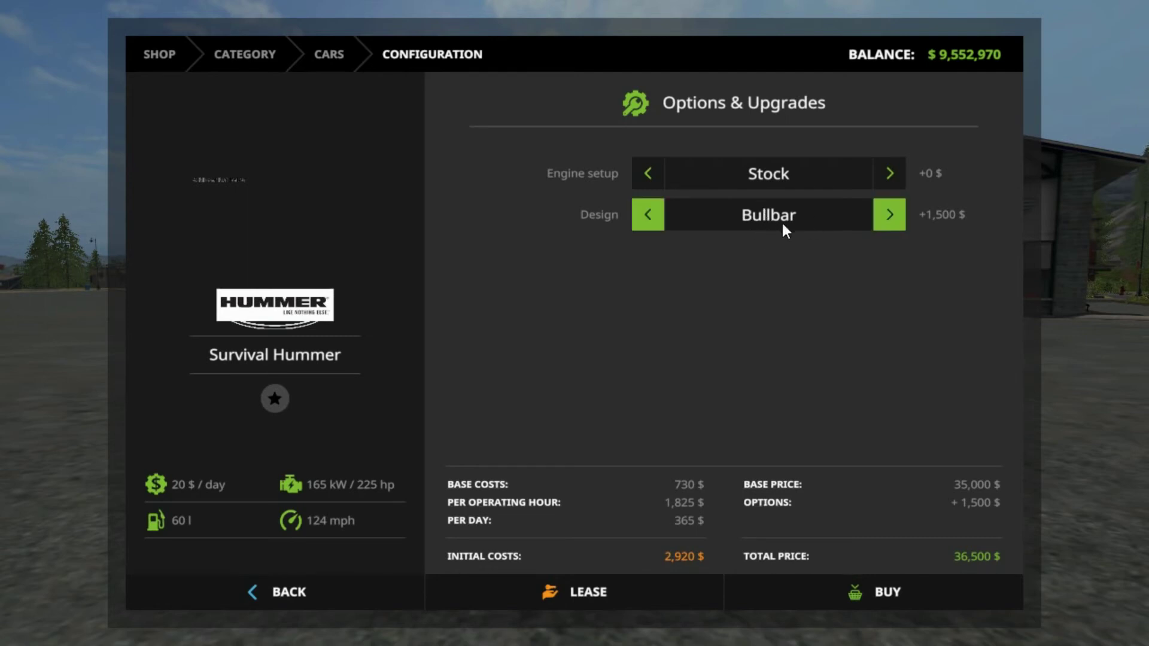
click(909, 608)
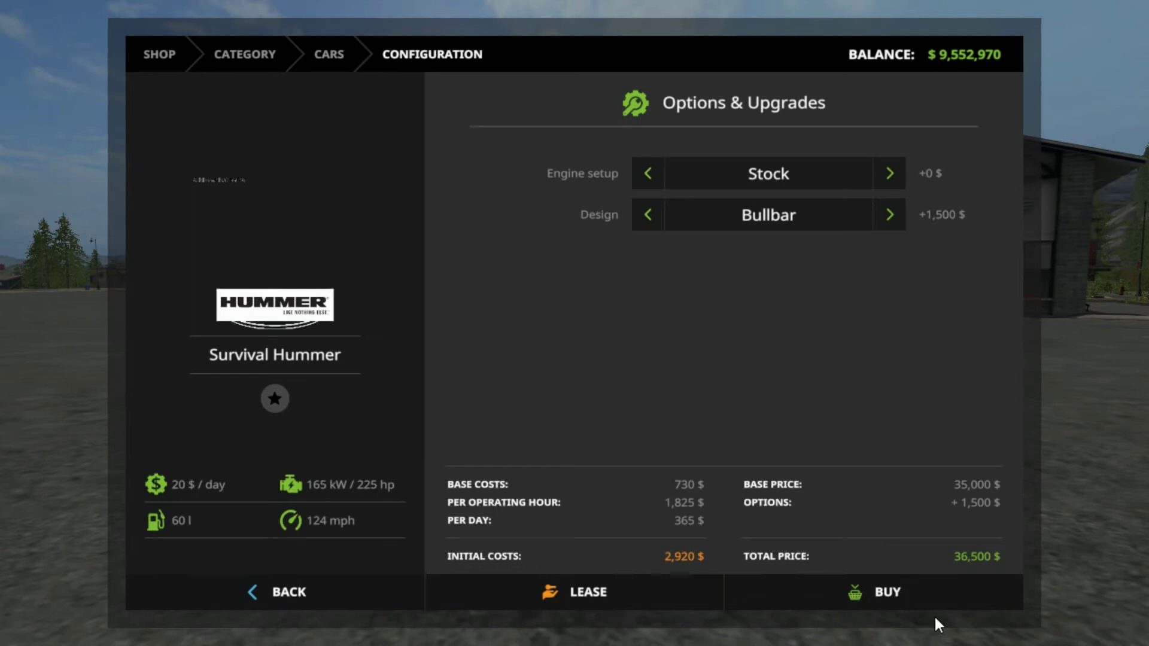
click(504, 419)
click(654, 400)
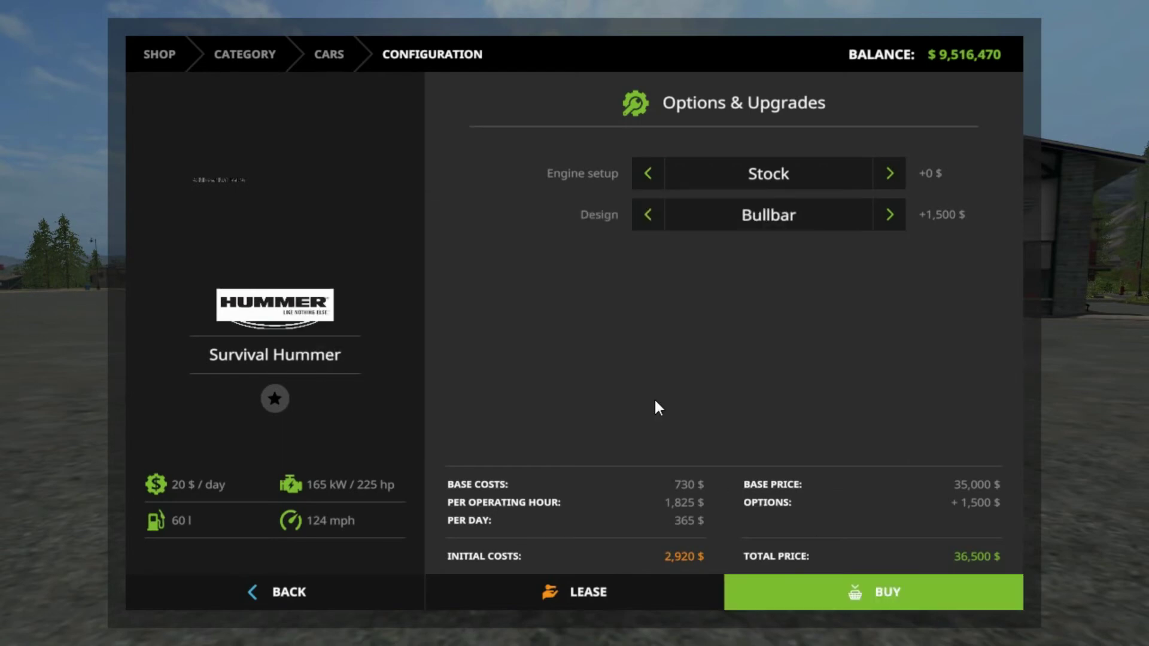
key(Escape)
key(Escape)
Buy a second Survival Hummer in Standard design for $35,000 and view both SUVs
key(w)
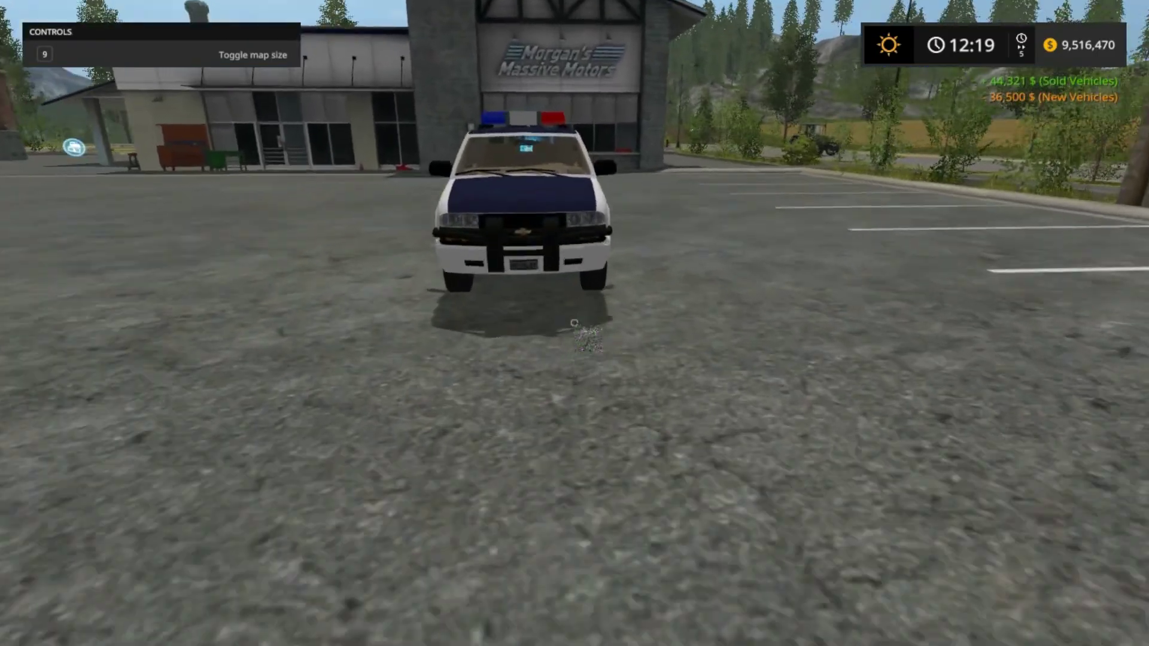
key(p)
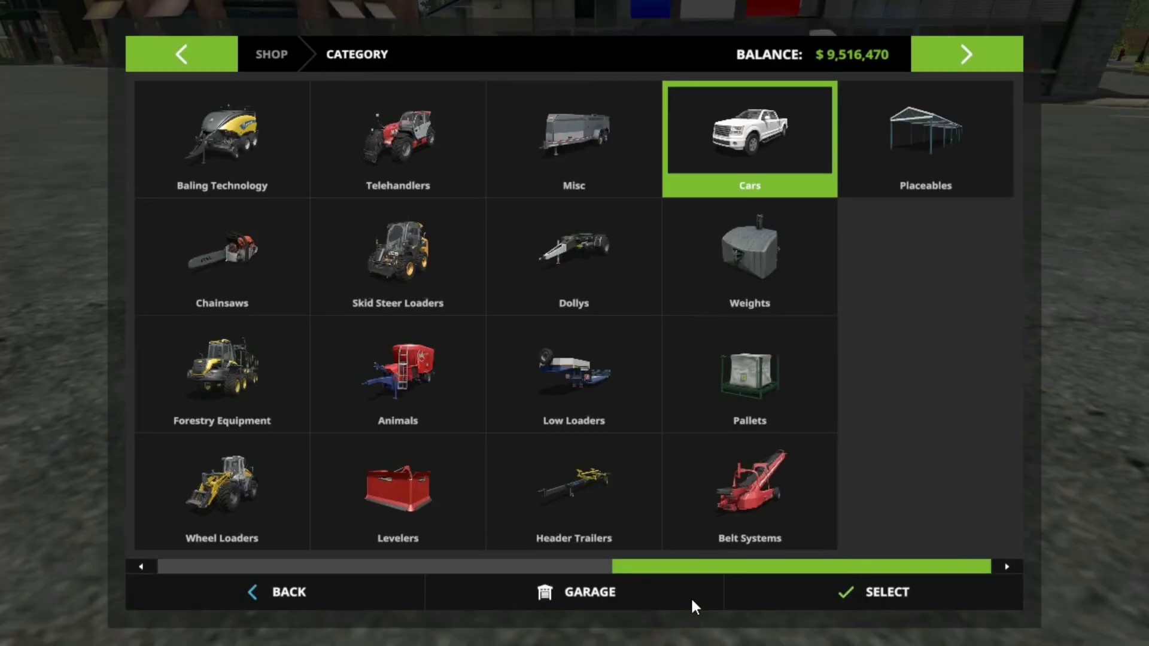
click(778, 167)
click(771, 198)
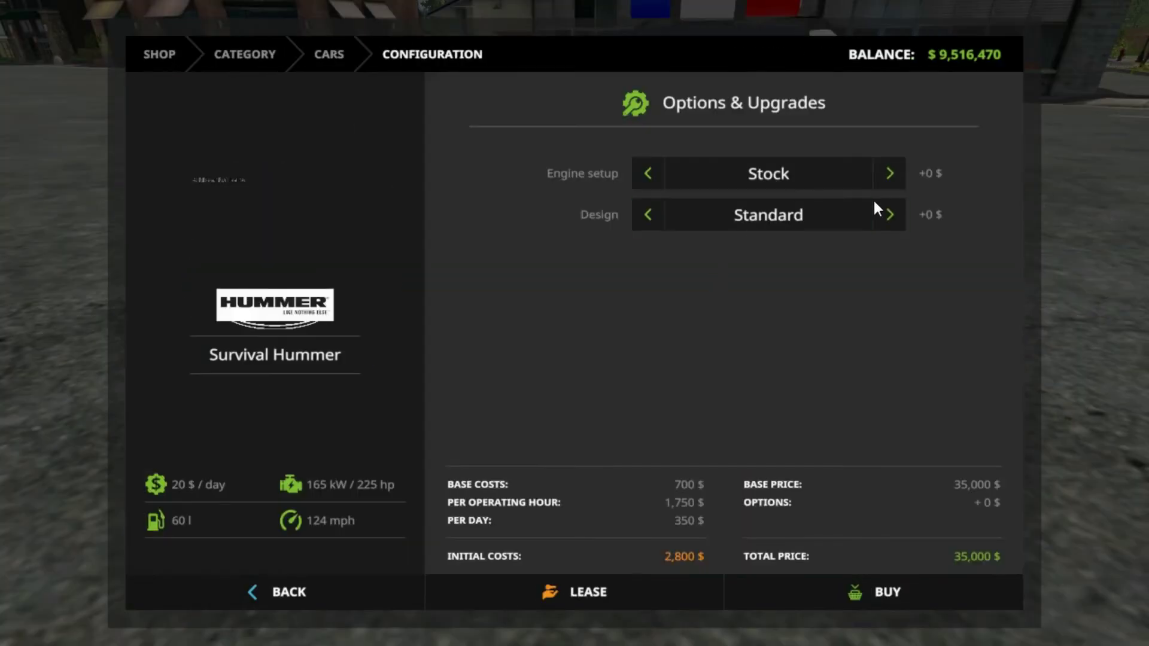
click(879, 215)
click(648, 215)
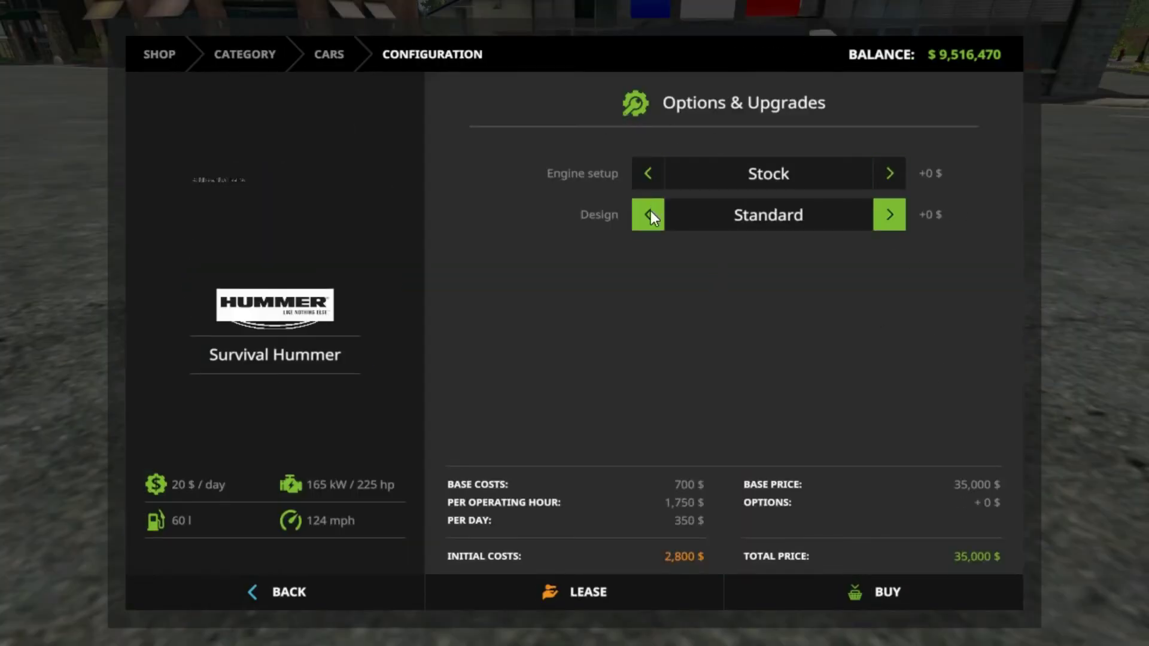
click(938, 593)
click(470, 406)
click(721, 419)
key(Escape)
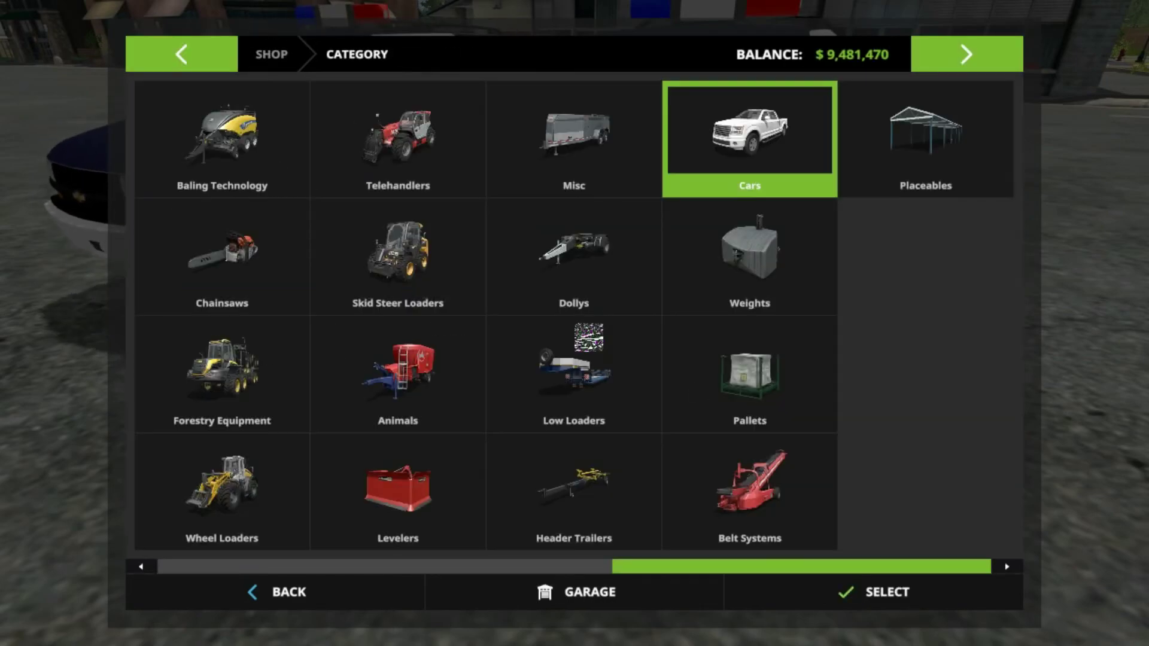
key(Escape)
key(s)
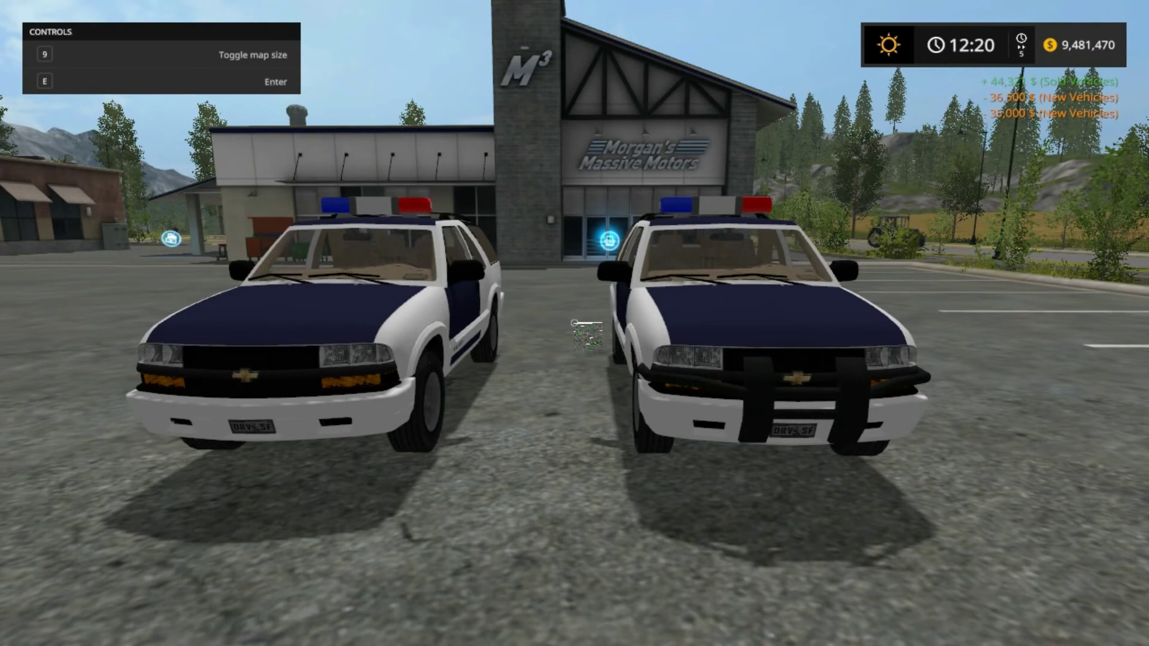
key(w)
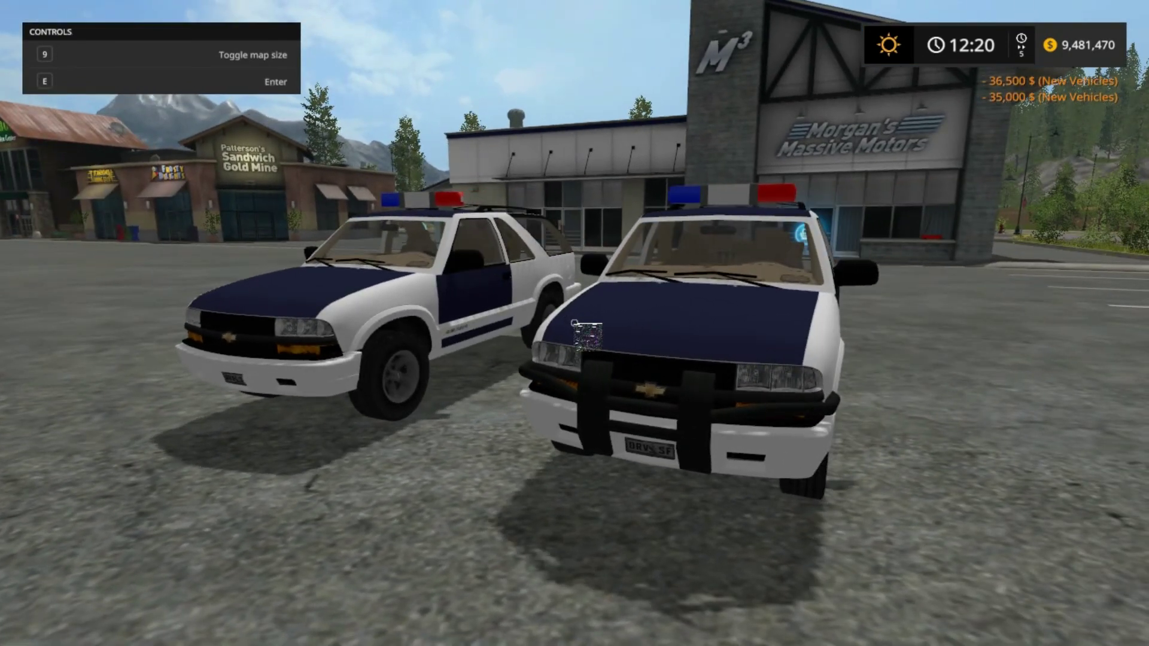
key(d)
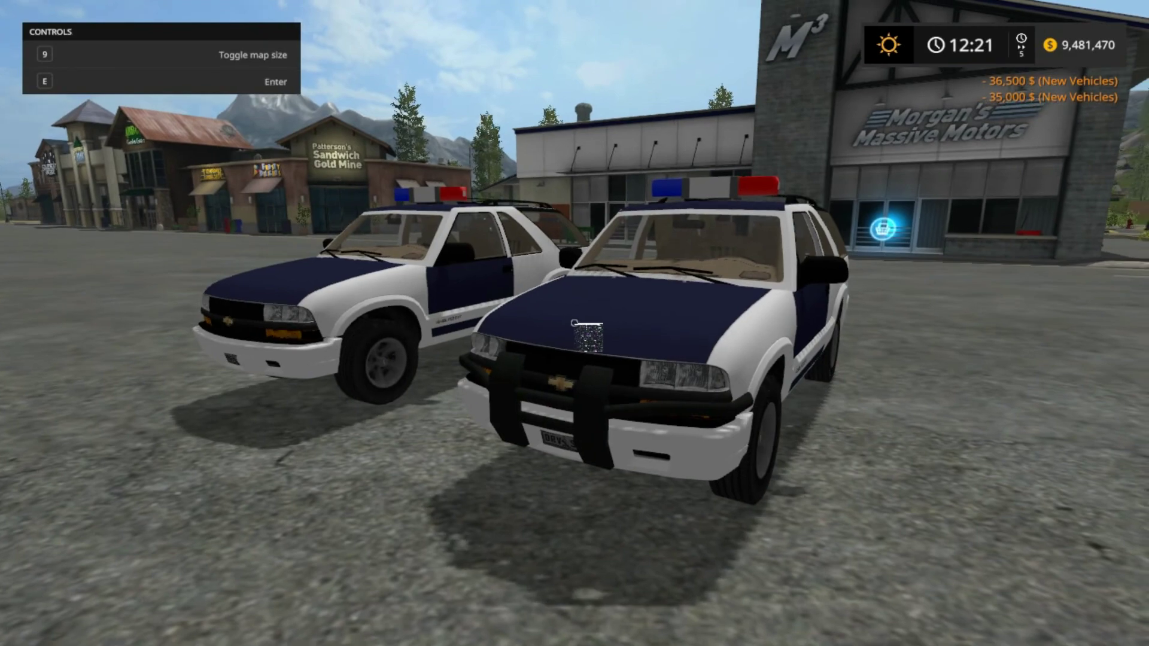
key(a)
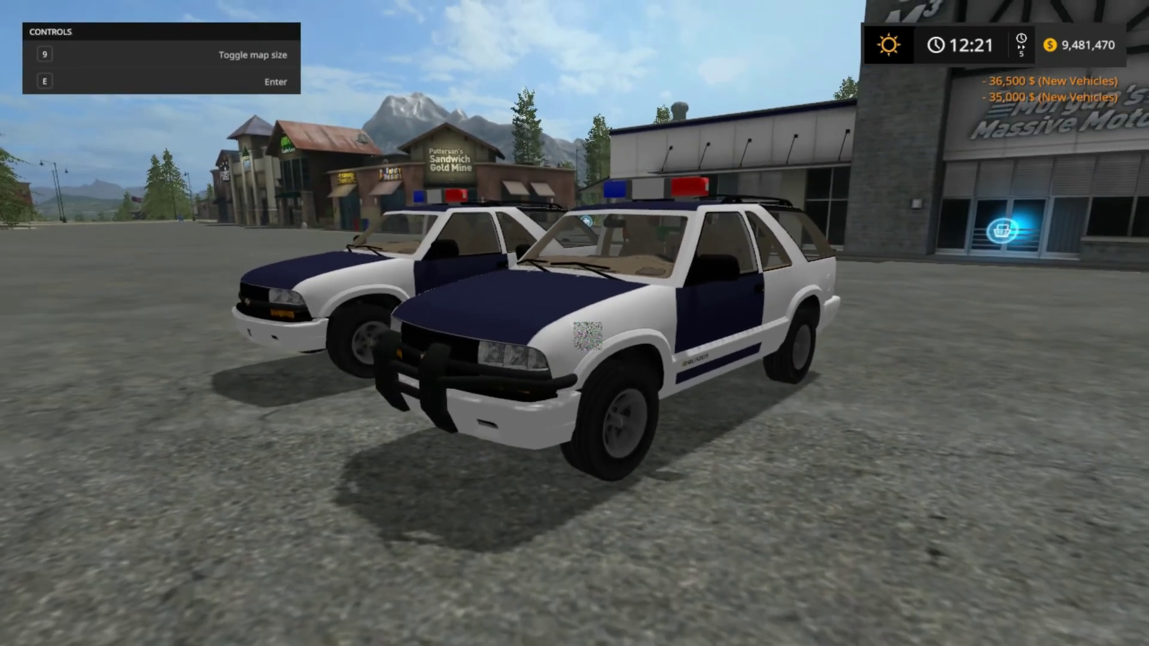